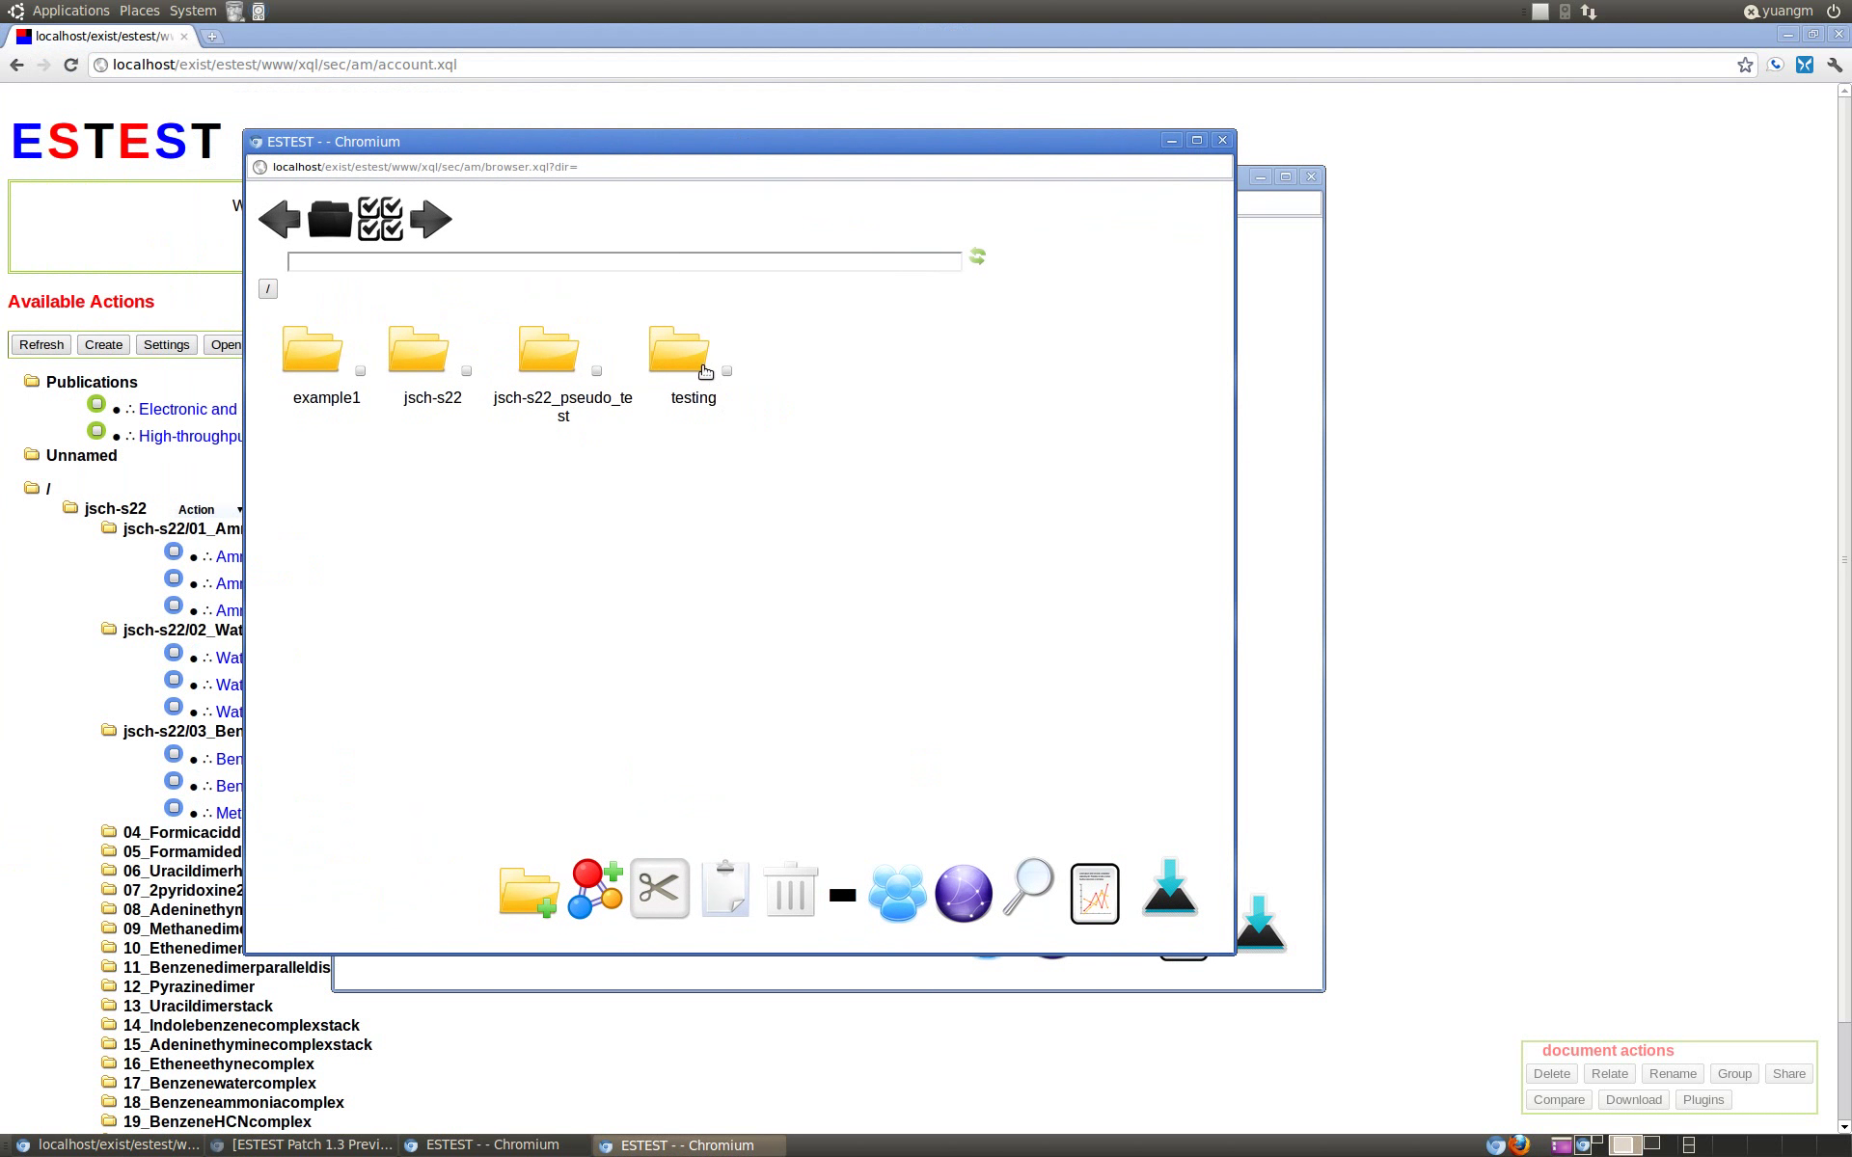
Step: Paste the cut example1 directory into the testing directory, check its contents, and return to testing
left_click(687, 359)
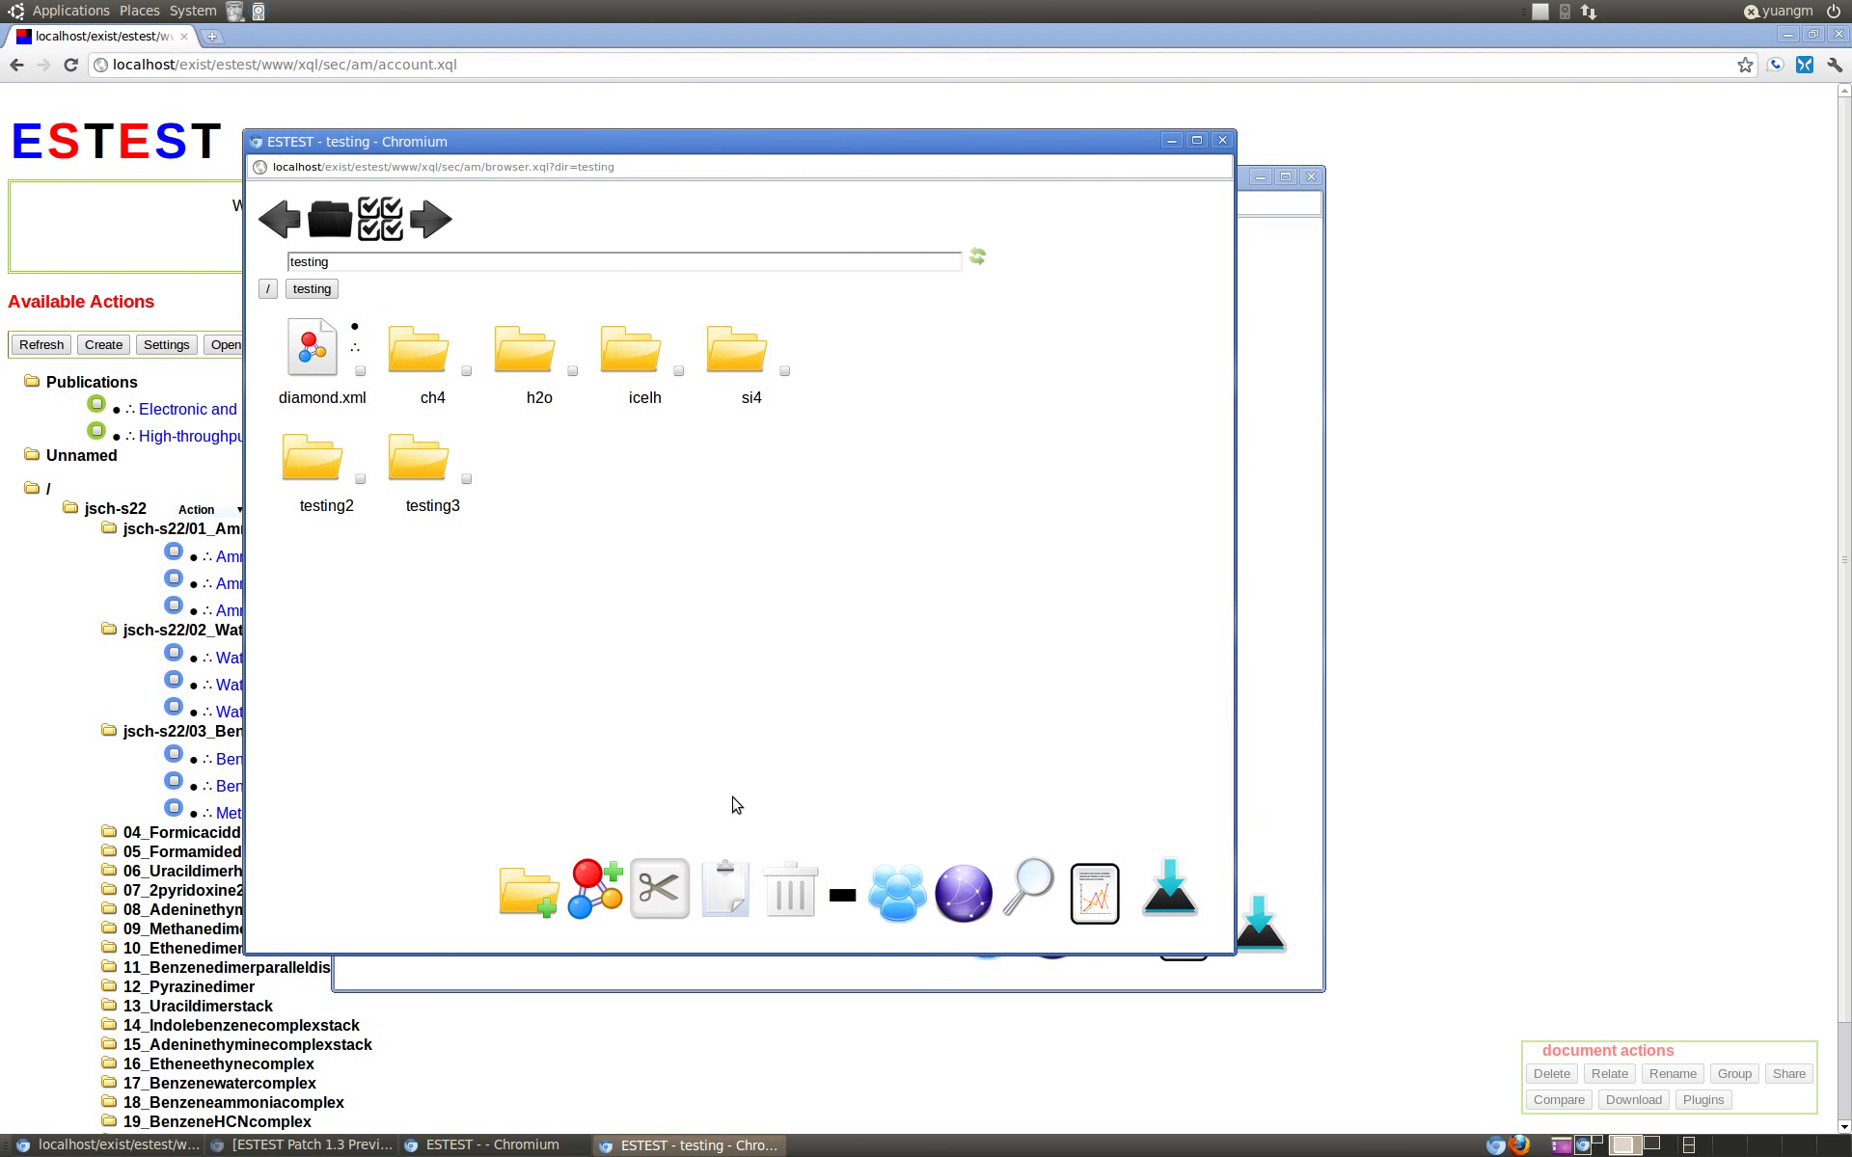
left_click(725, 884)
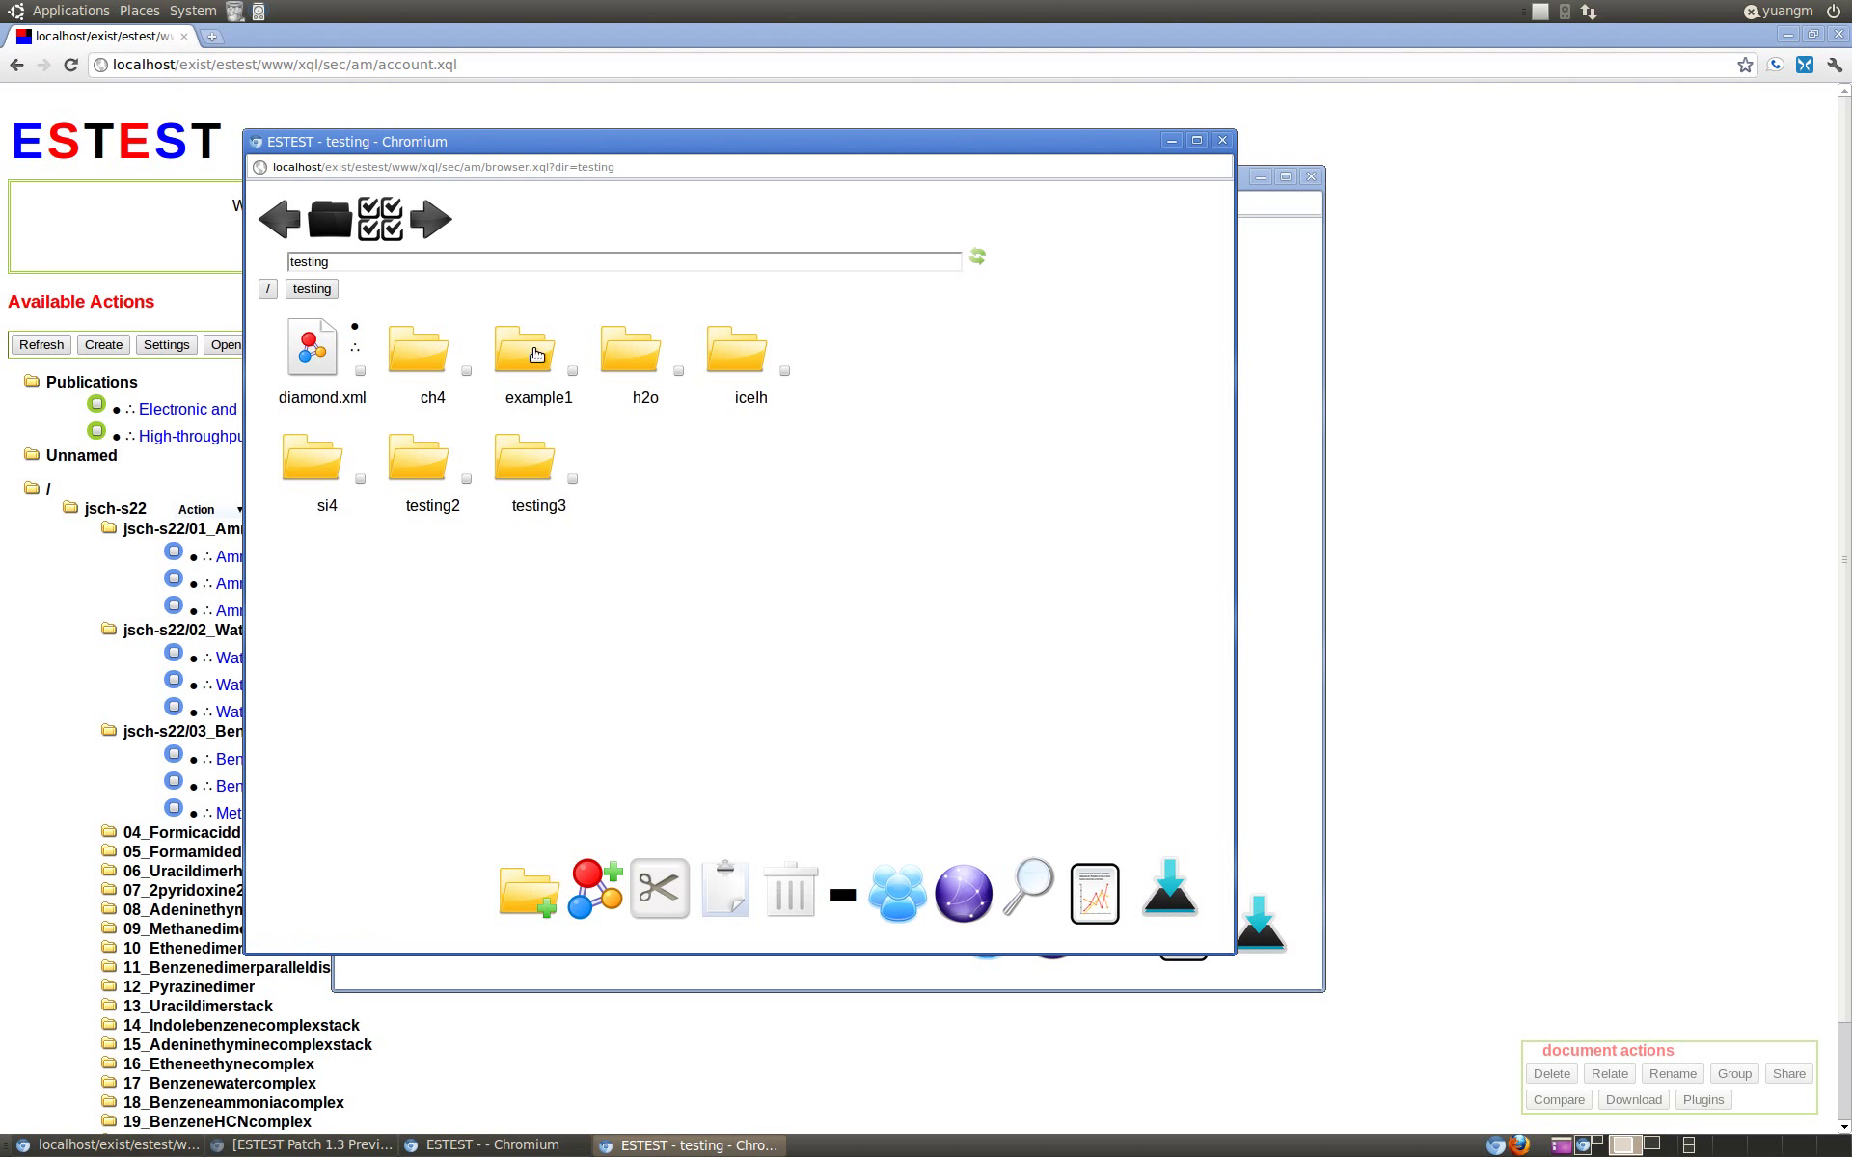
left_click(536, 355)
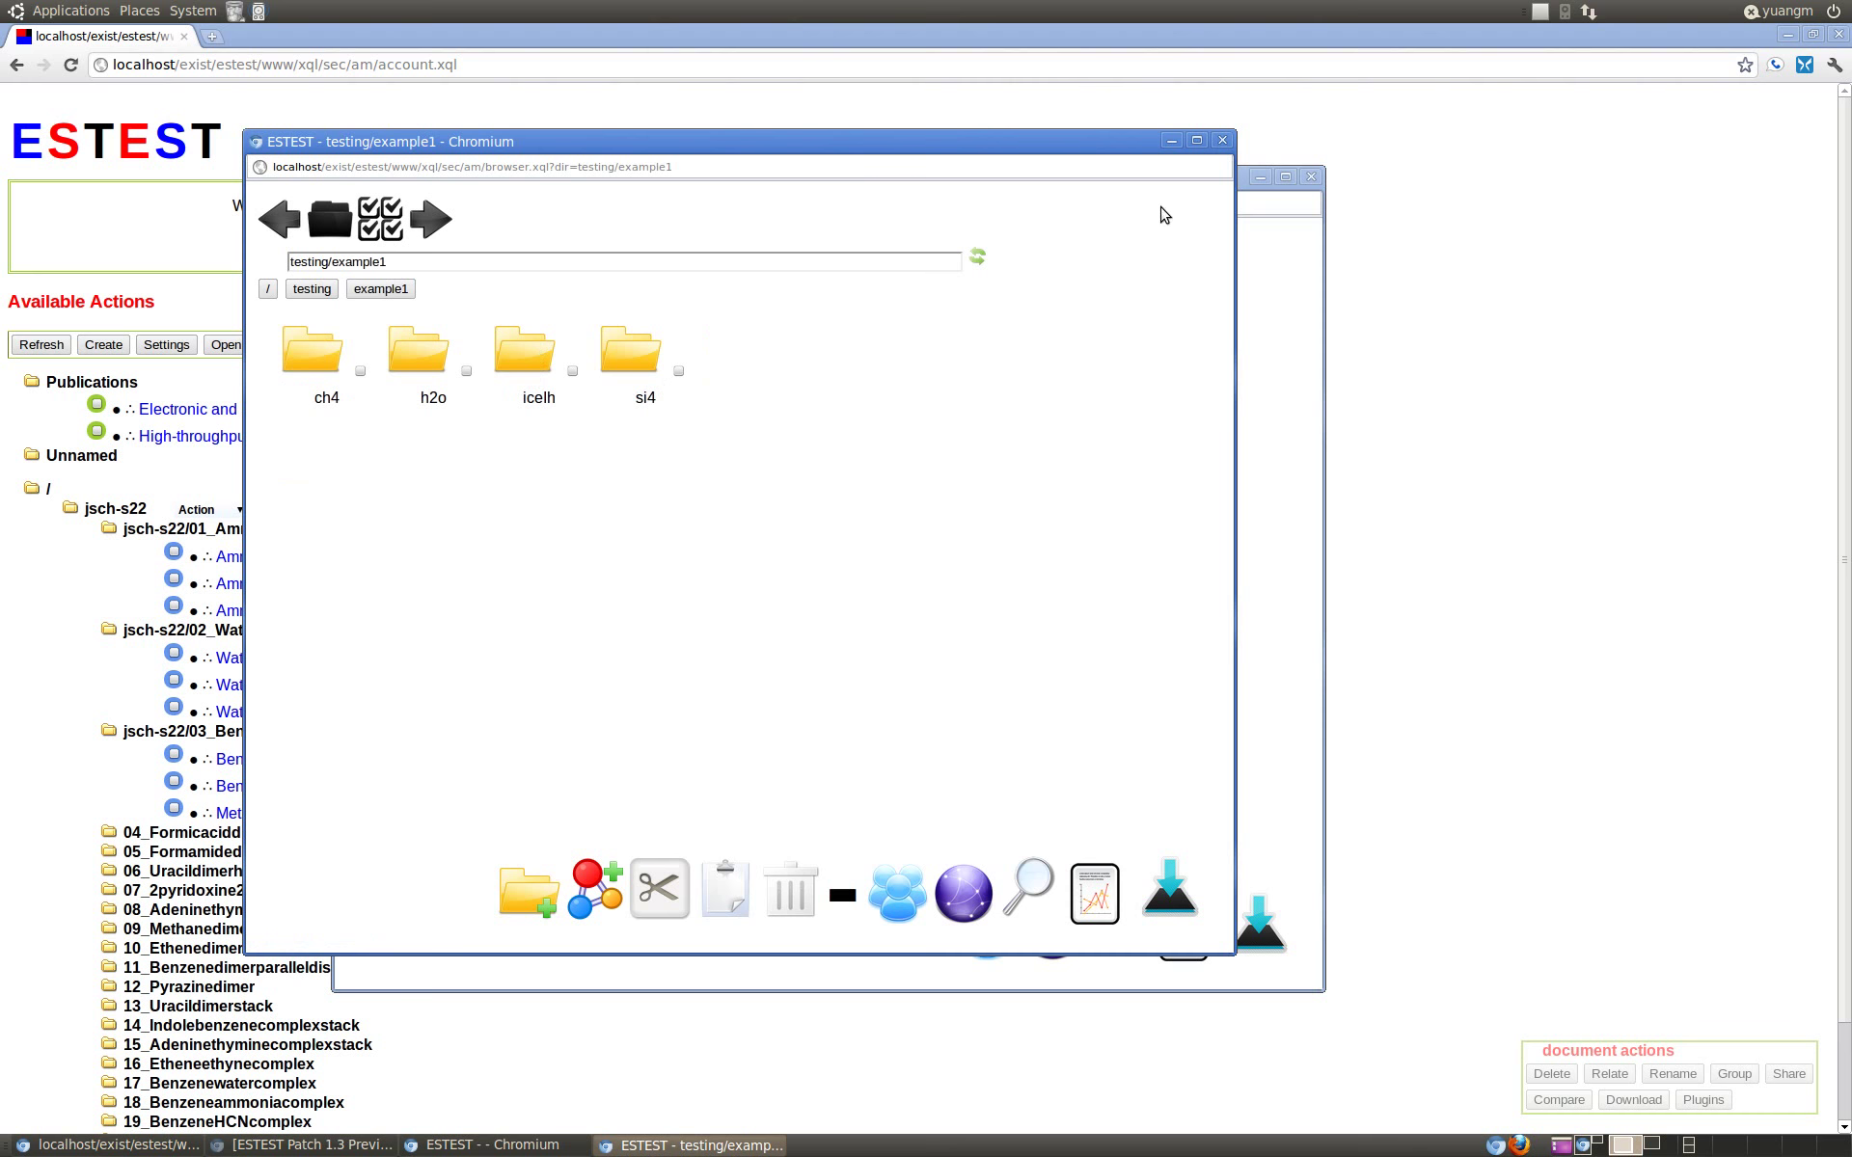
left_click(311, 288)
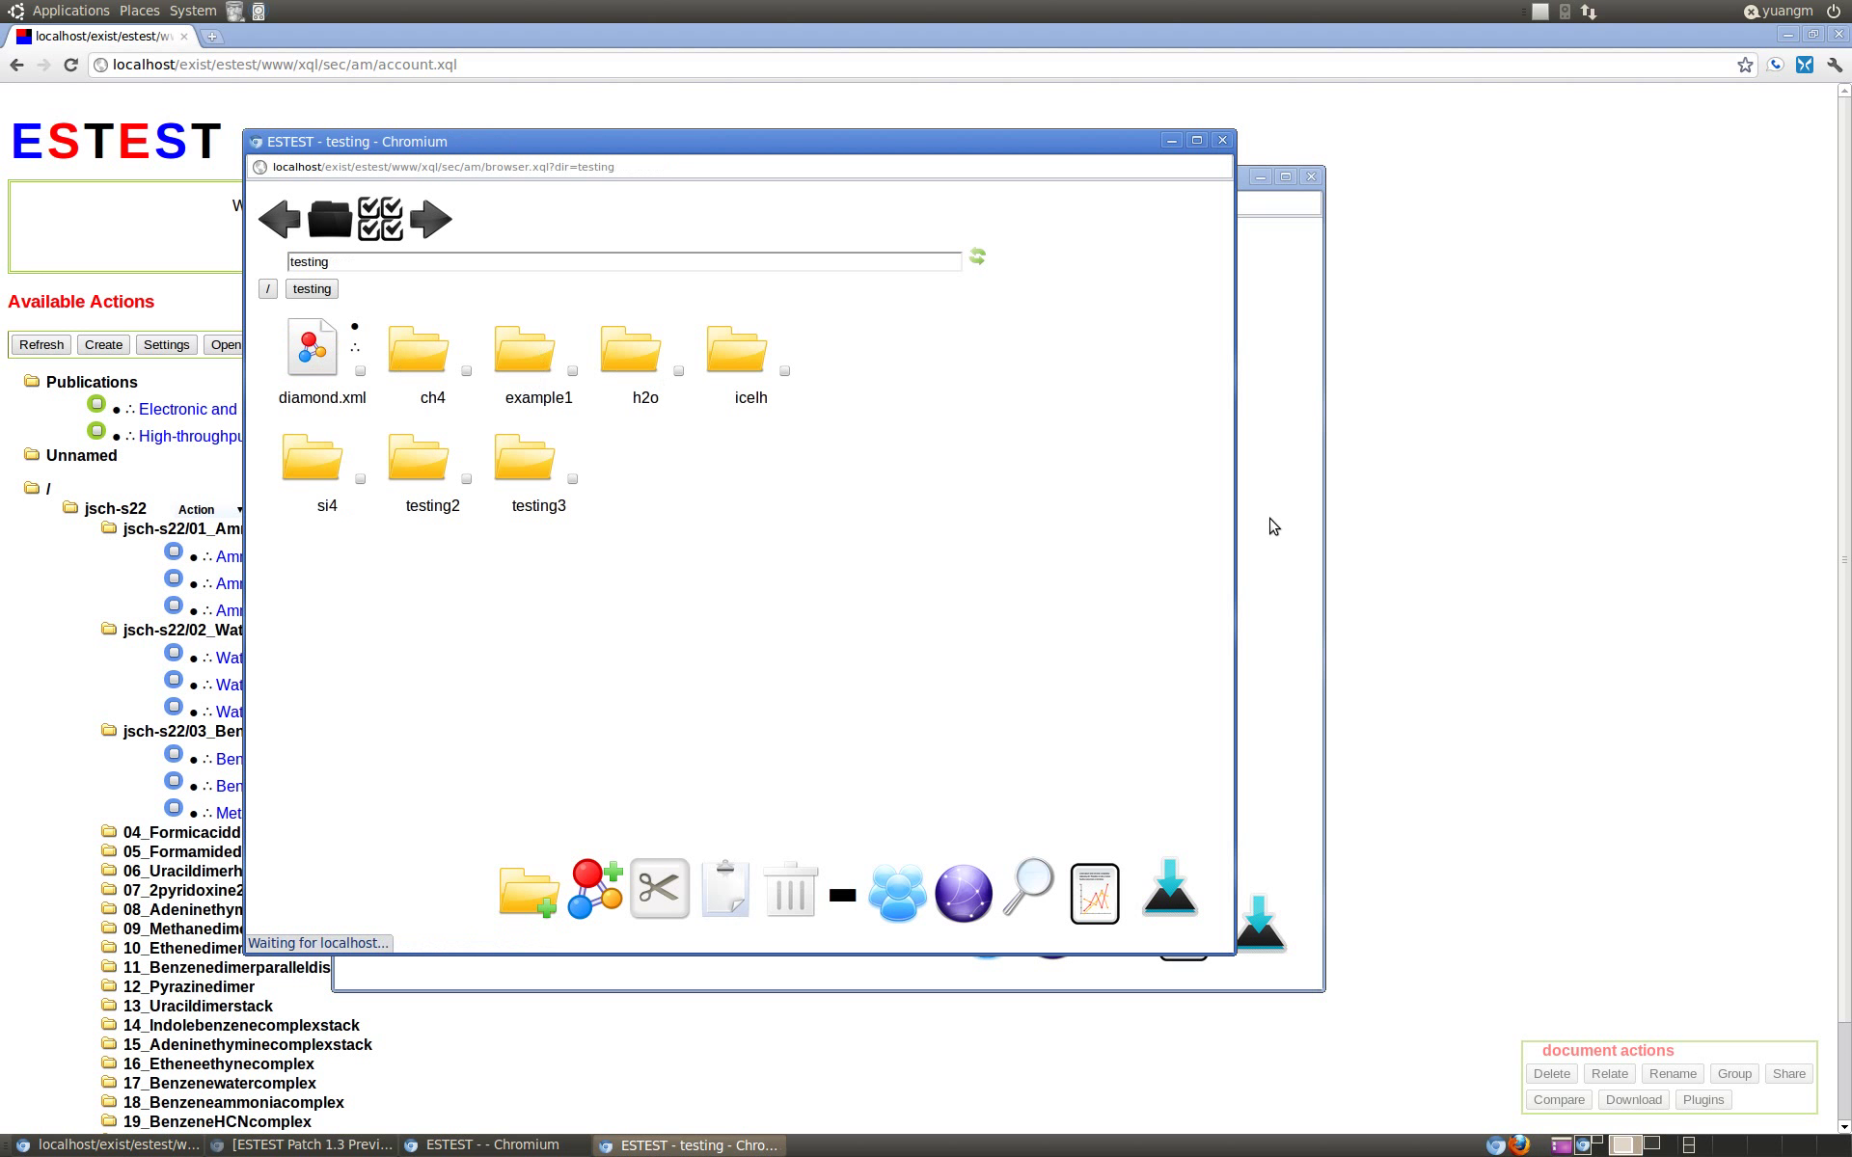
Step: Move diamond.xml and the example1 directory from testing to the root directory using cut and paste
left_click(1275, 520)
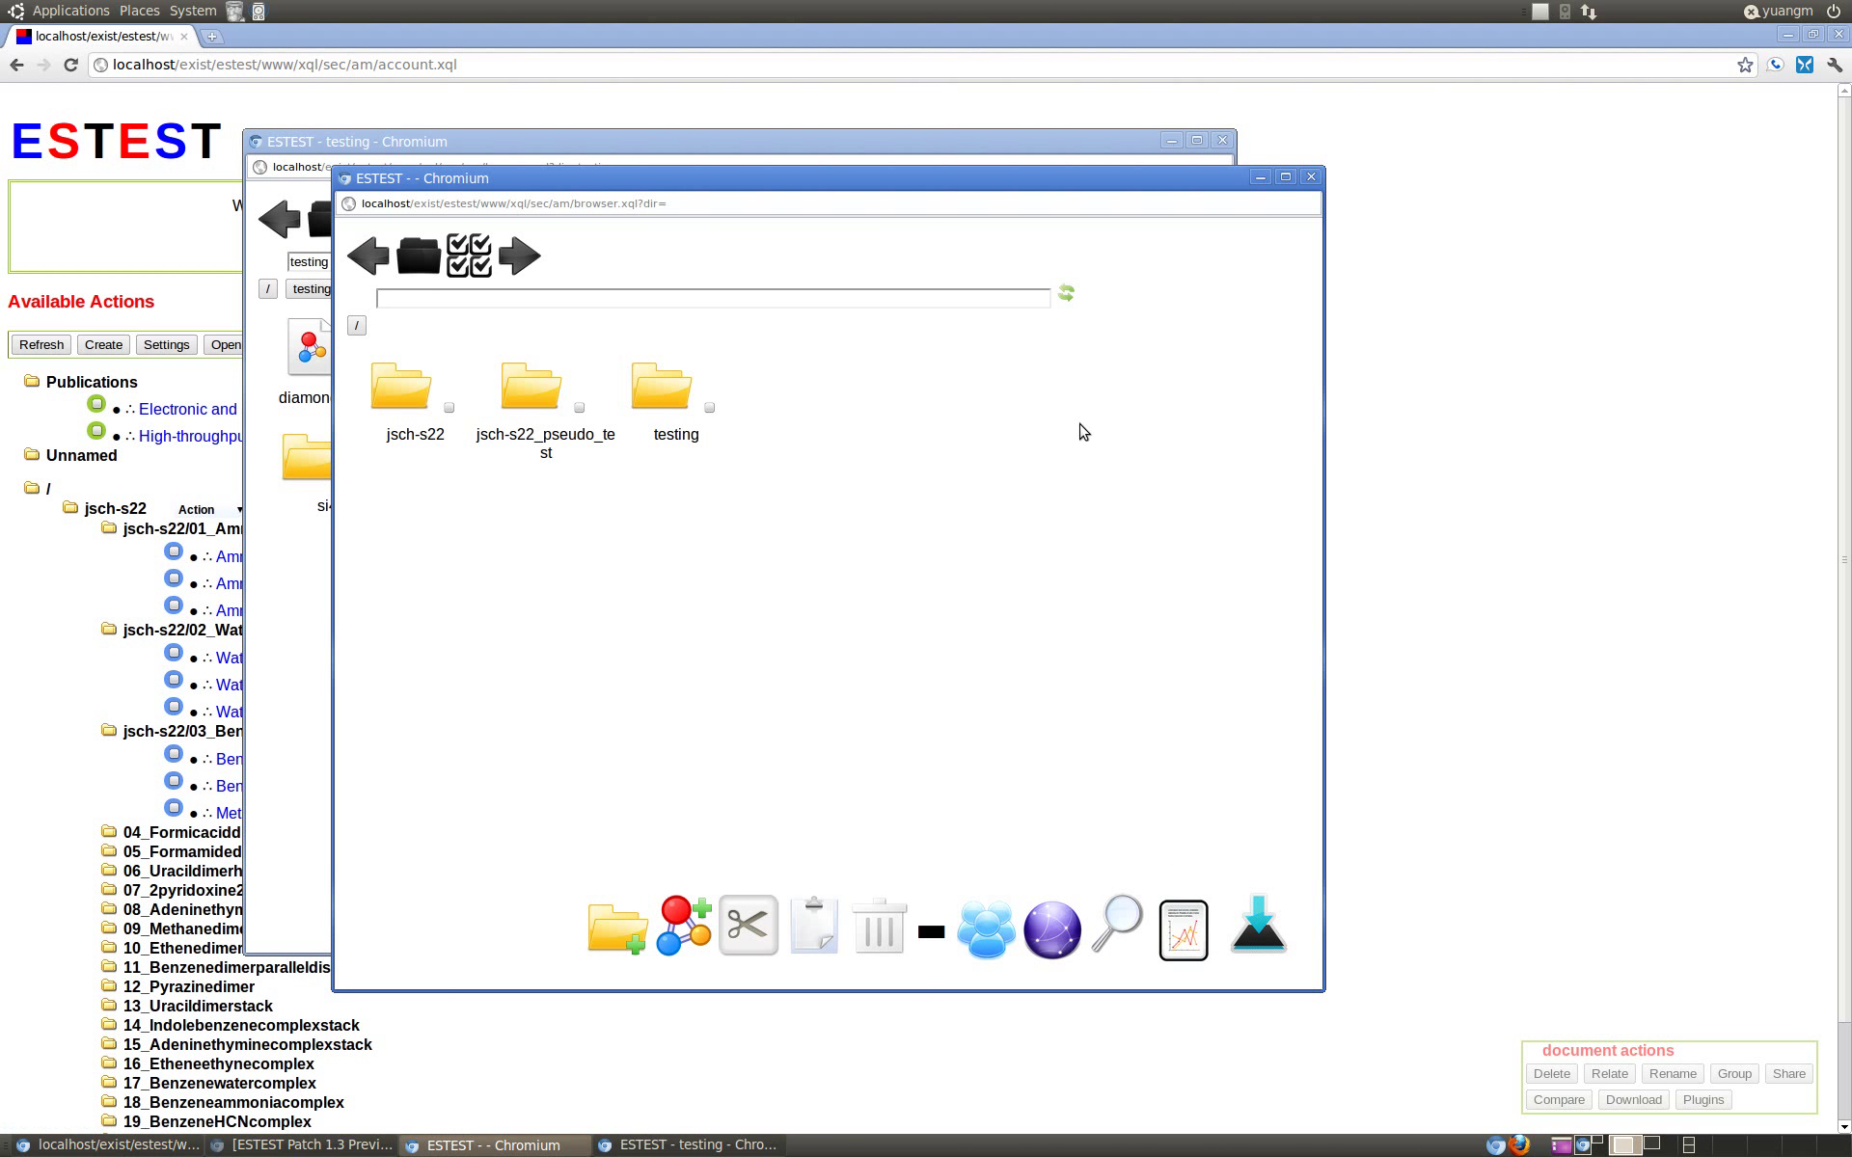
left_click(786, 148)
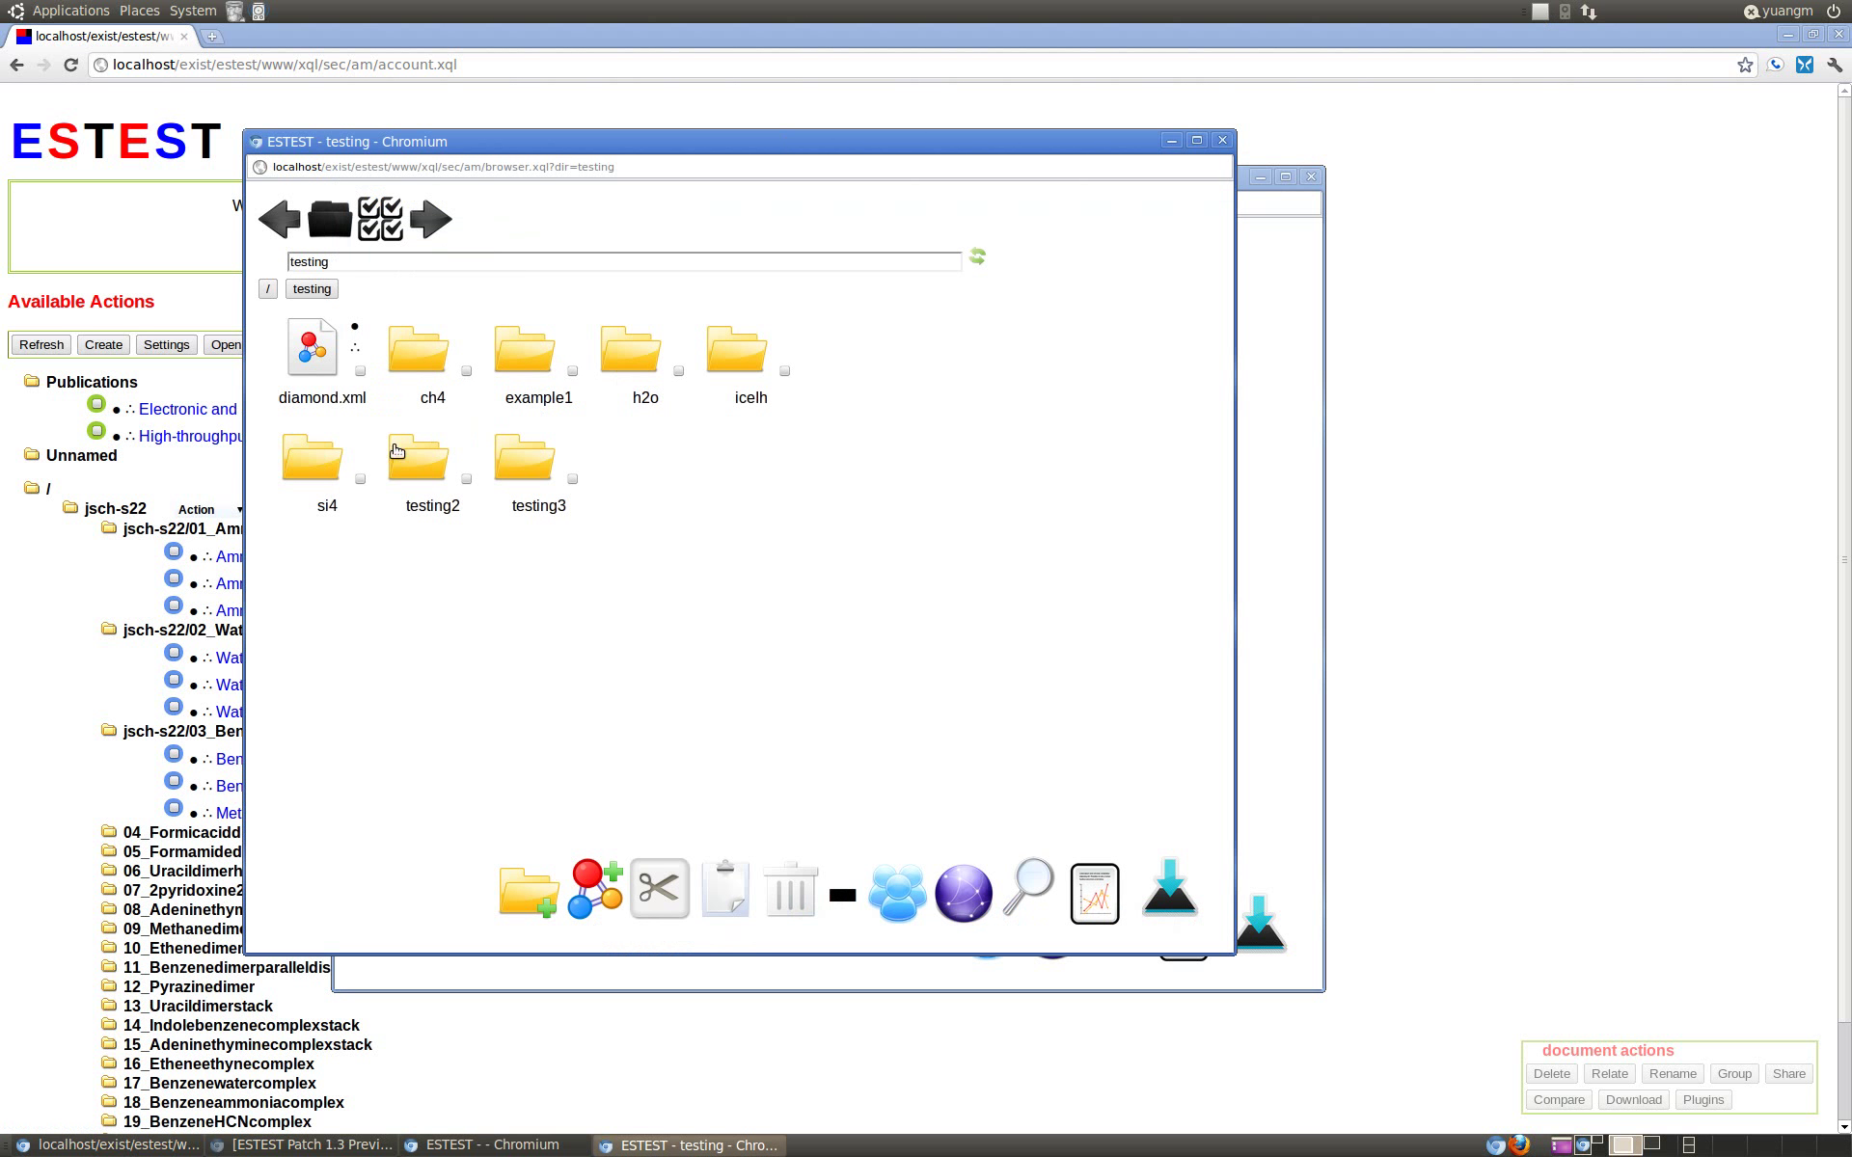
left_click(359, 372)
left_click(573, 372)
left_click(673, 886)
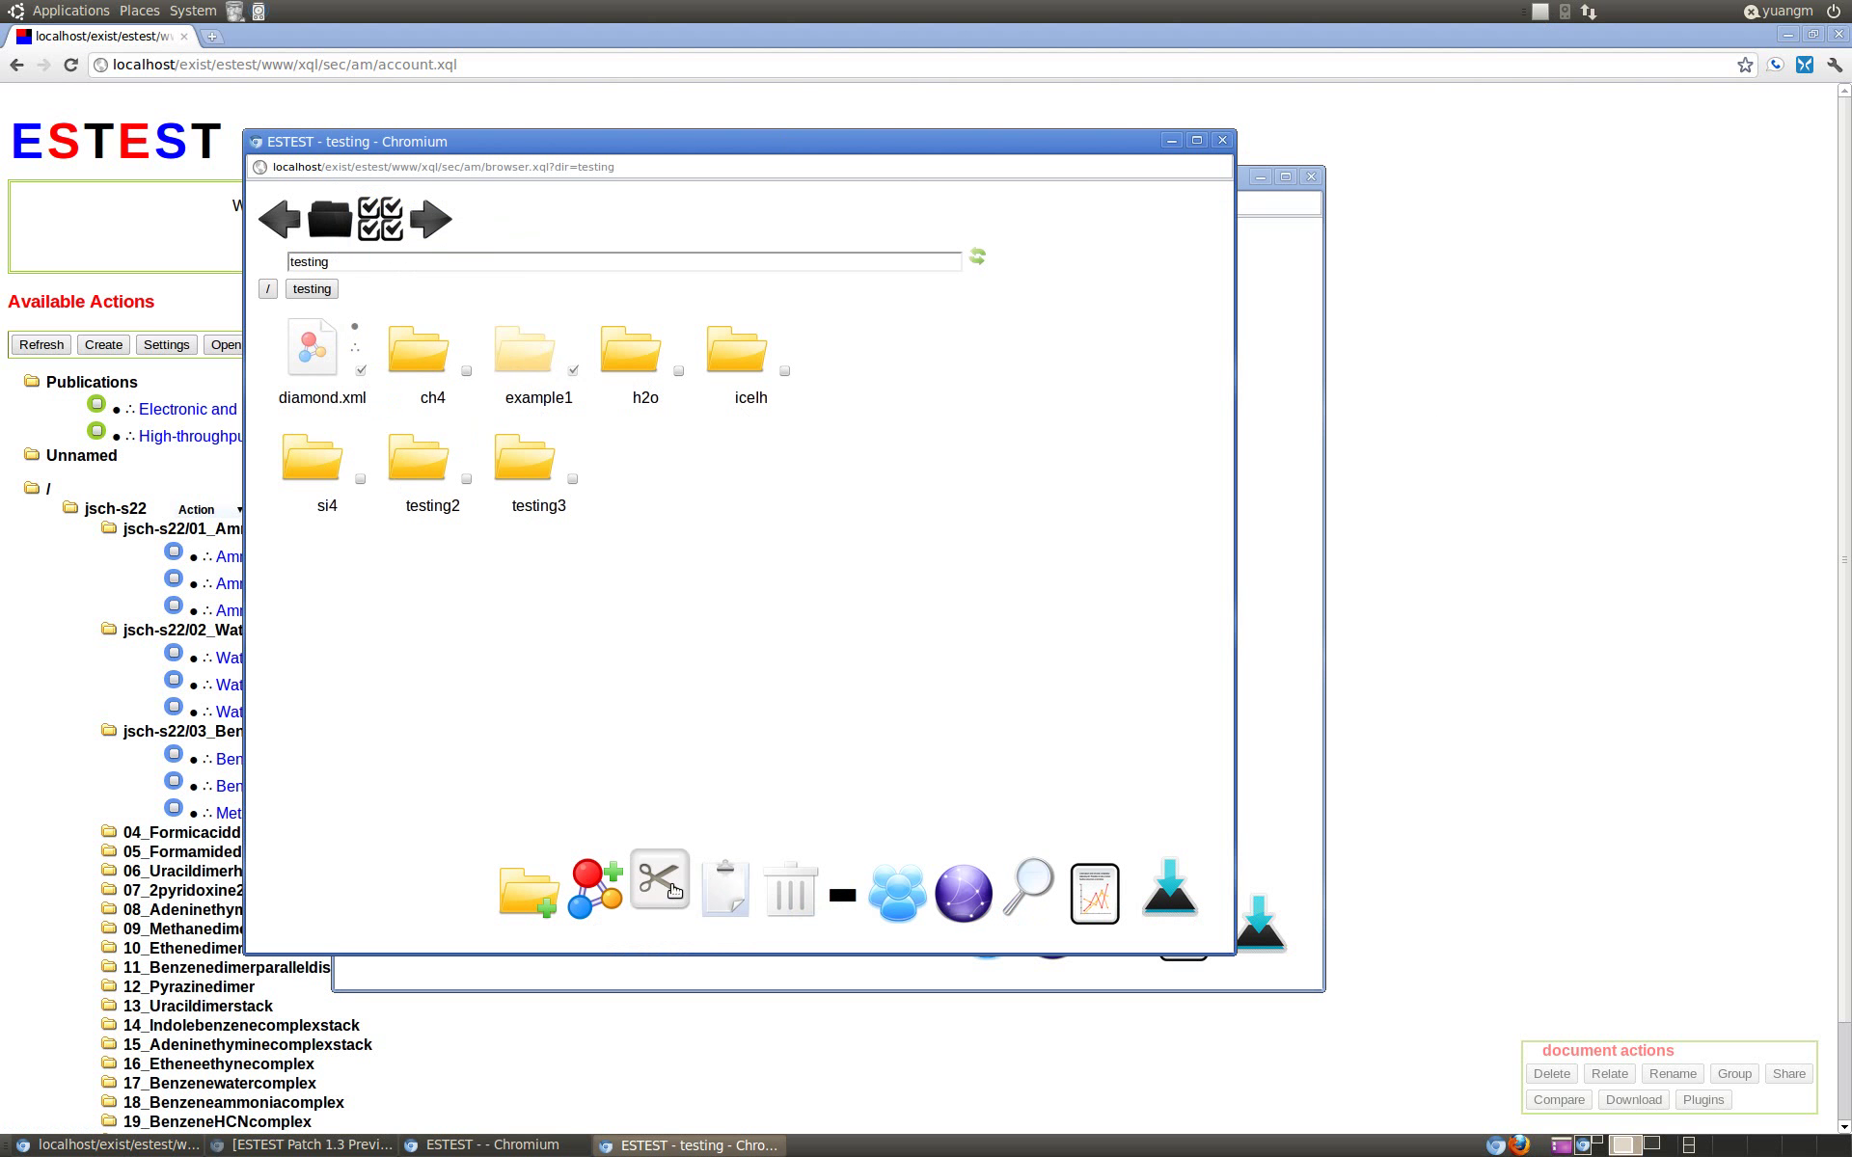
left_click(1275, 570)
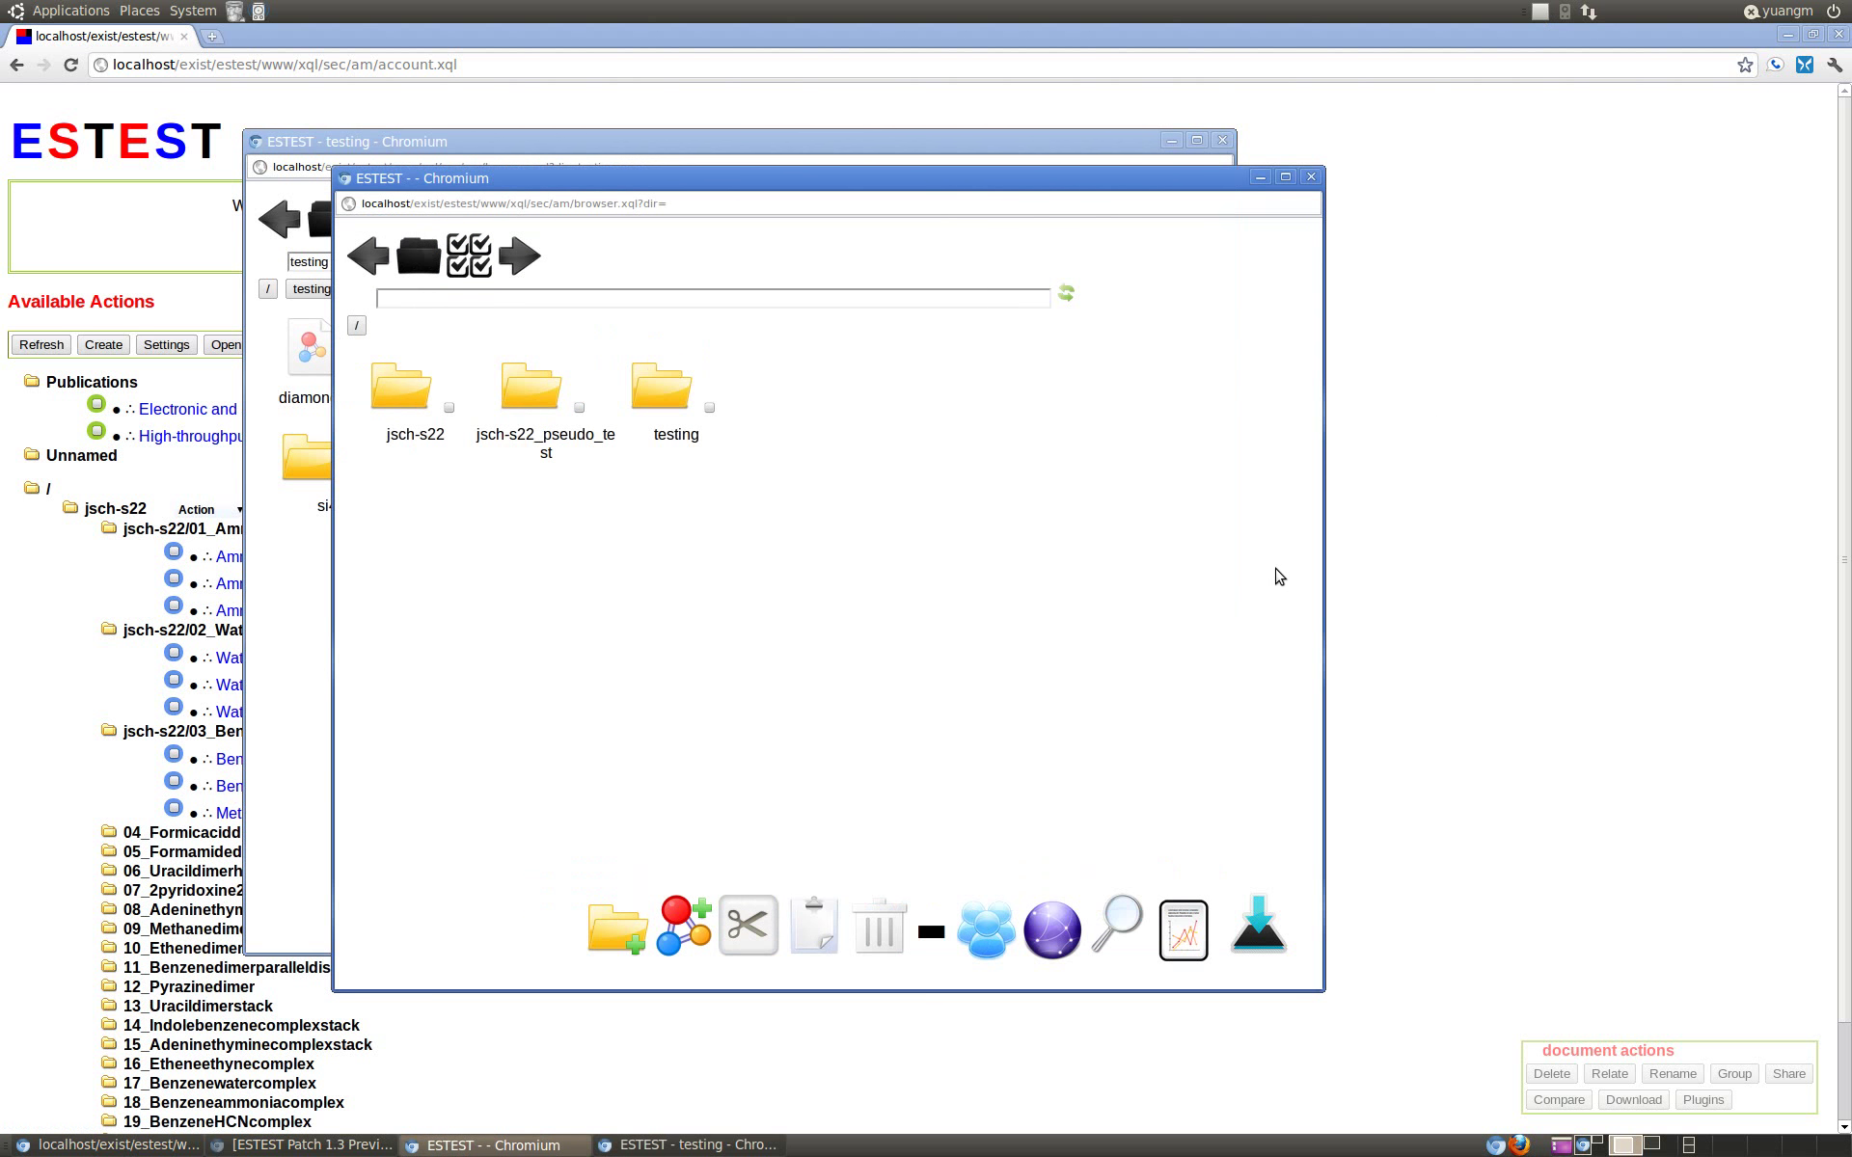
left_click(822, 936)
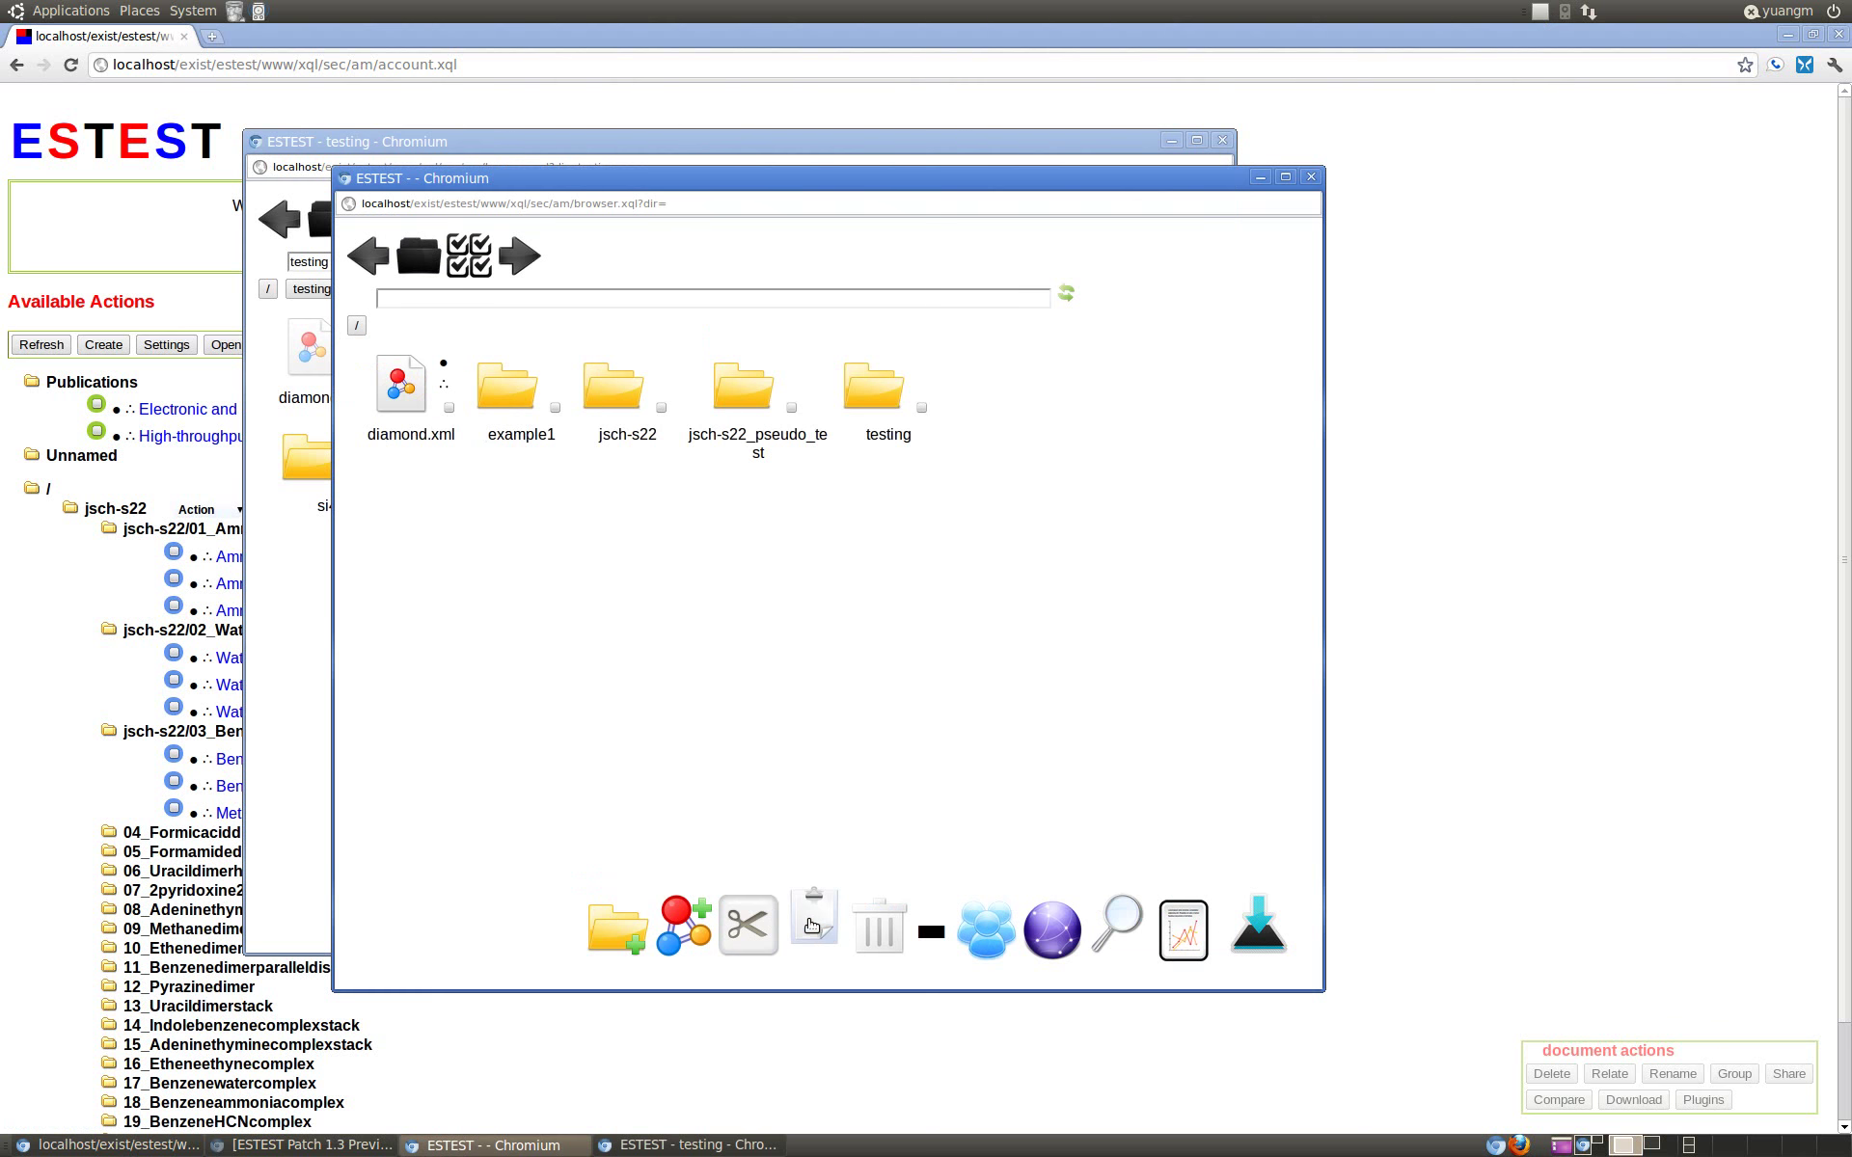
left_click(302, 710)
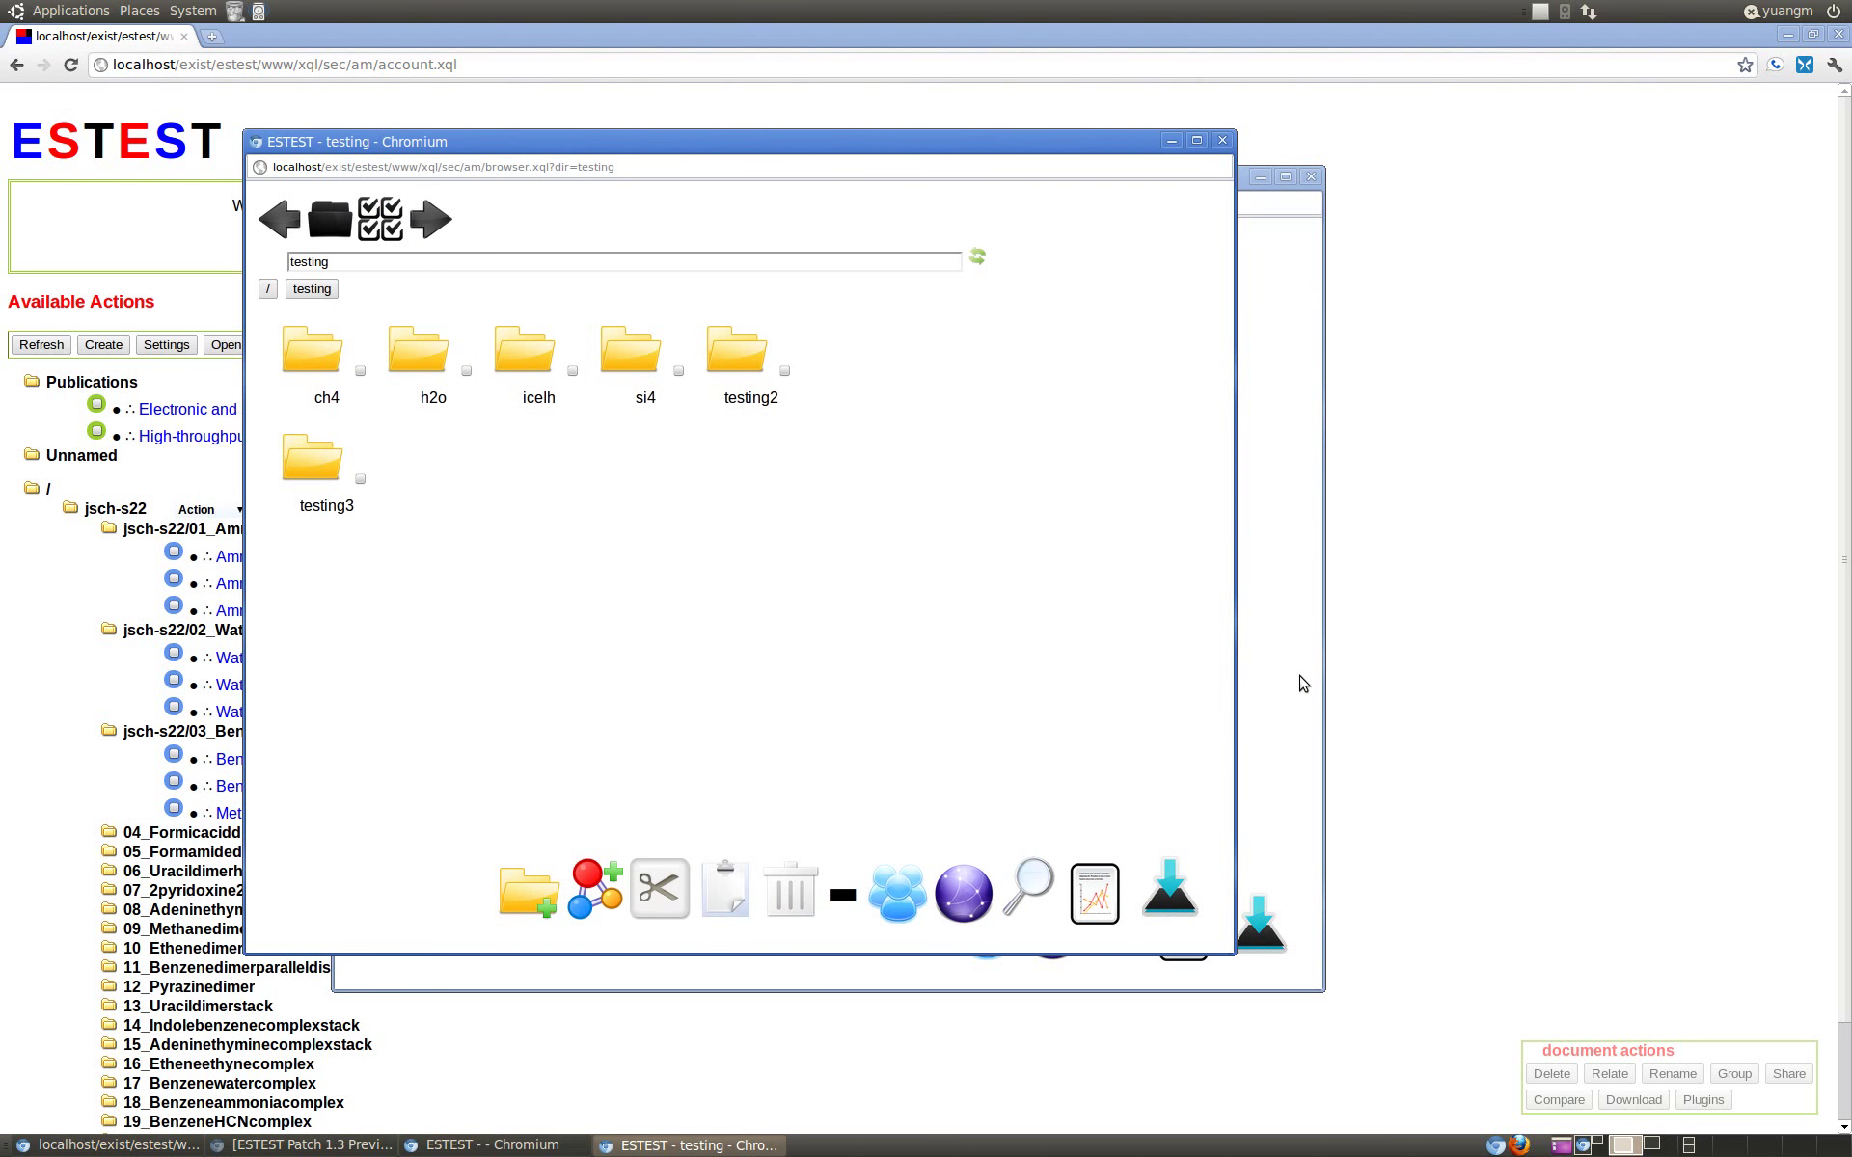
Step: Rename the diamond.xml document in the root directory as diamond2.xml
left_click(1539, 12)
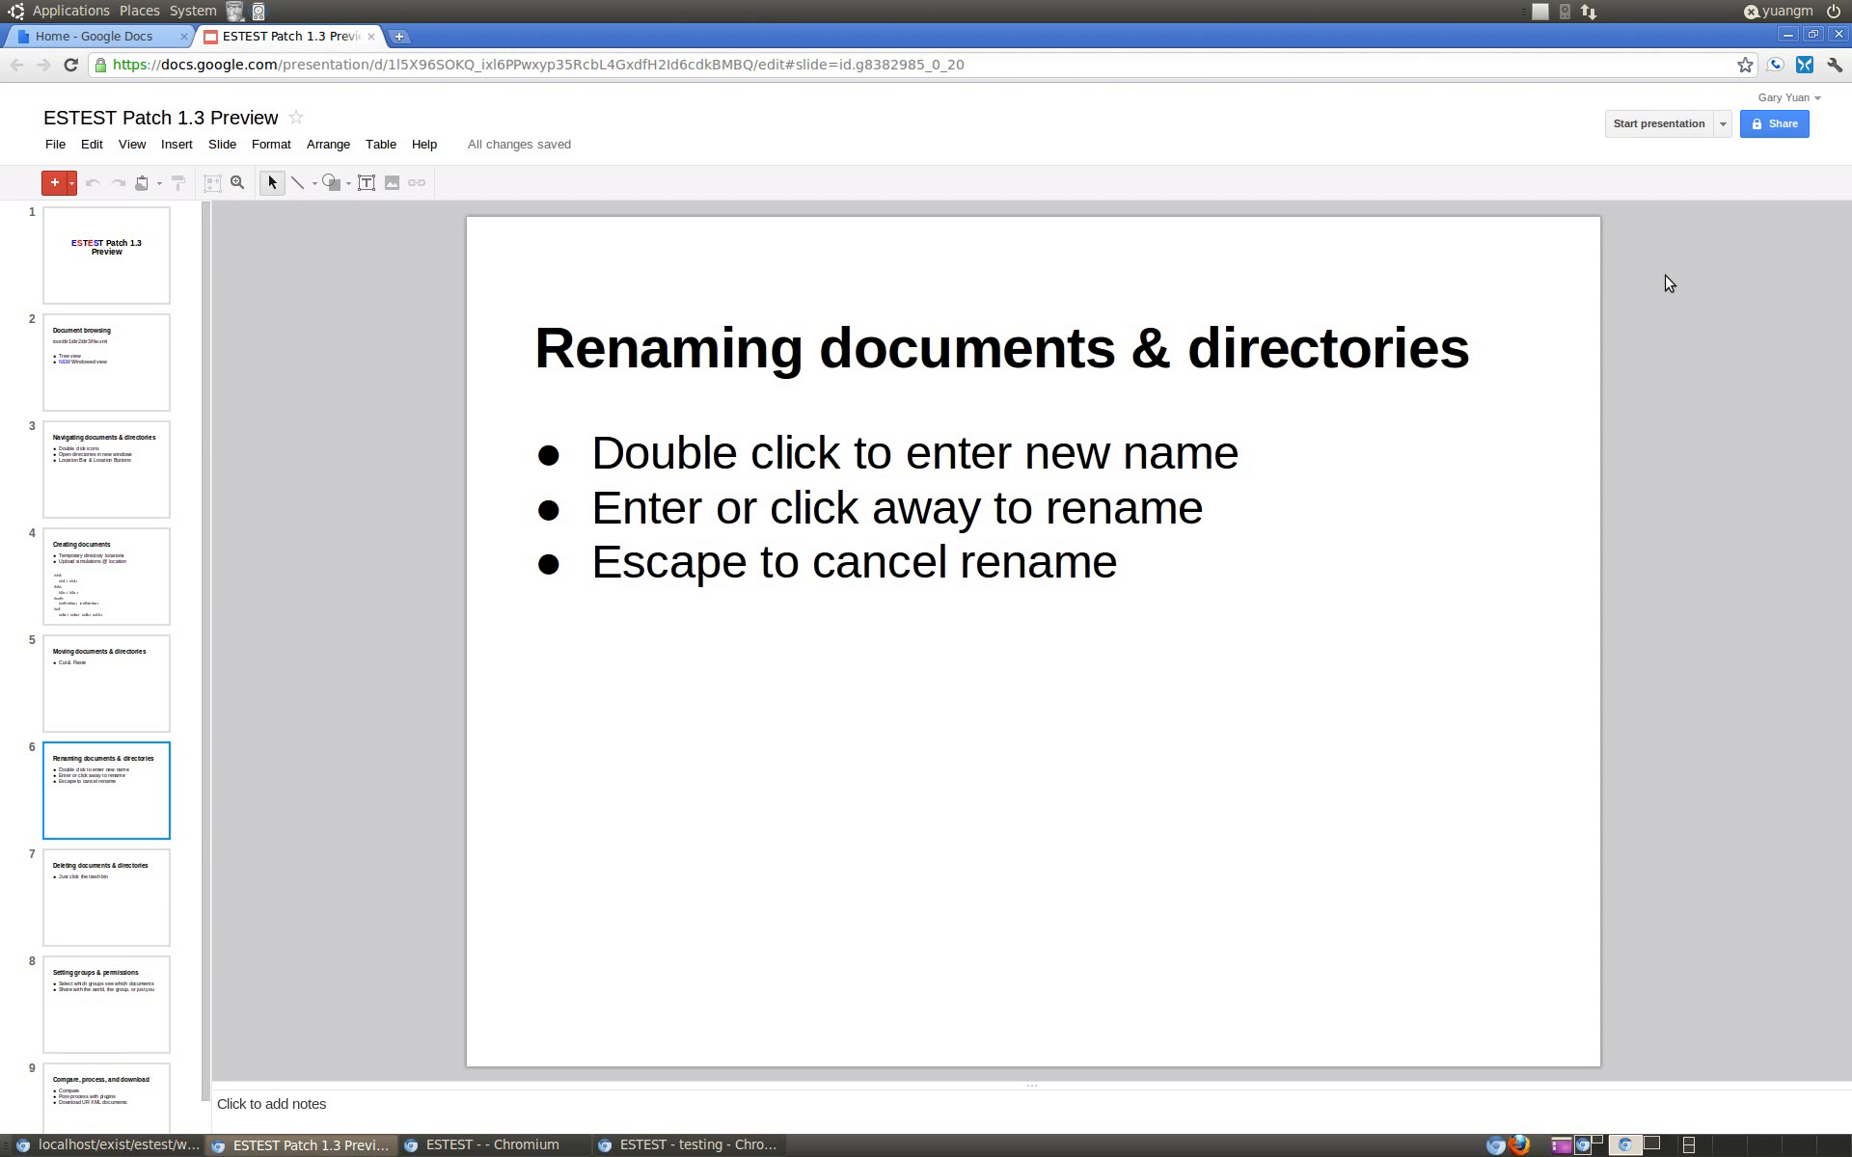
left_click(1537, 11)
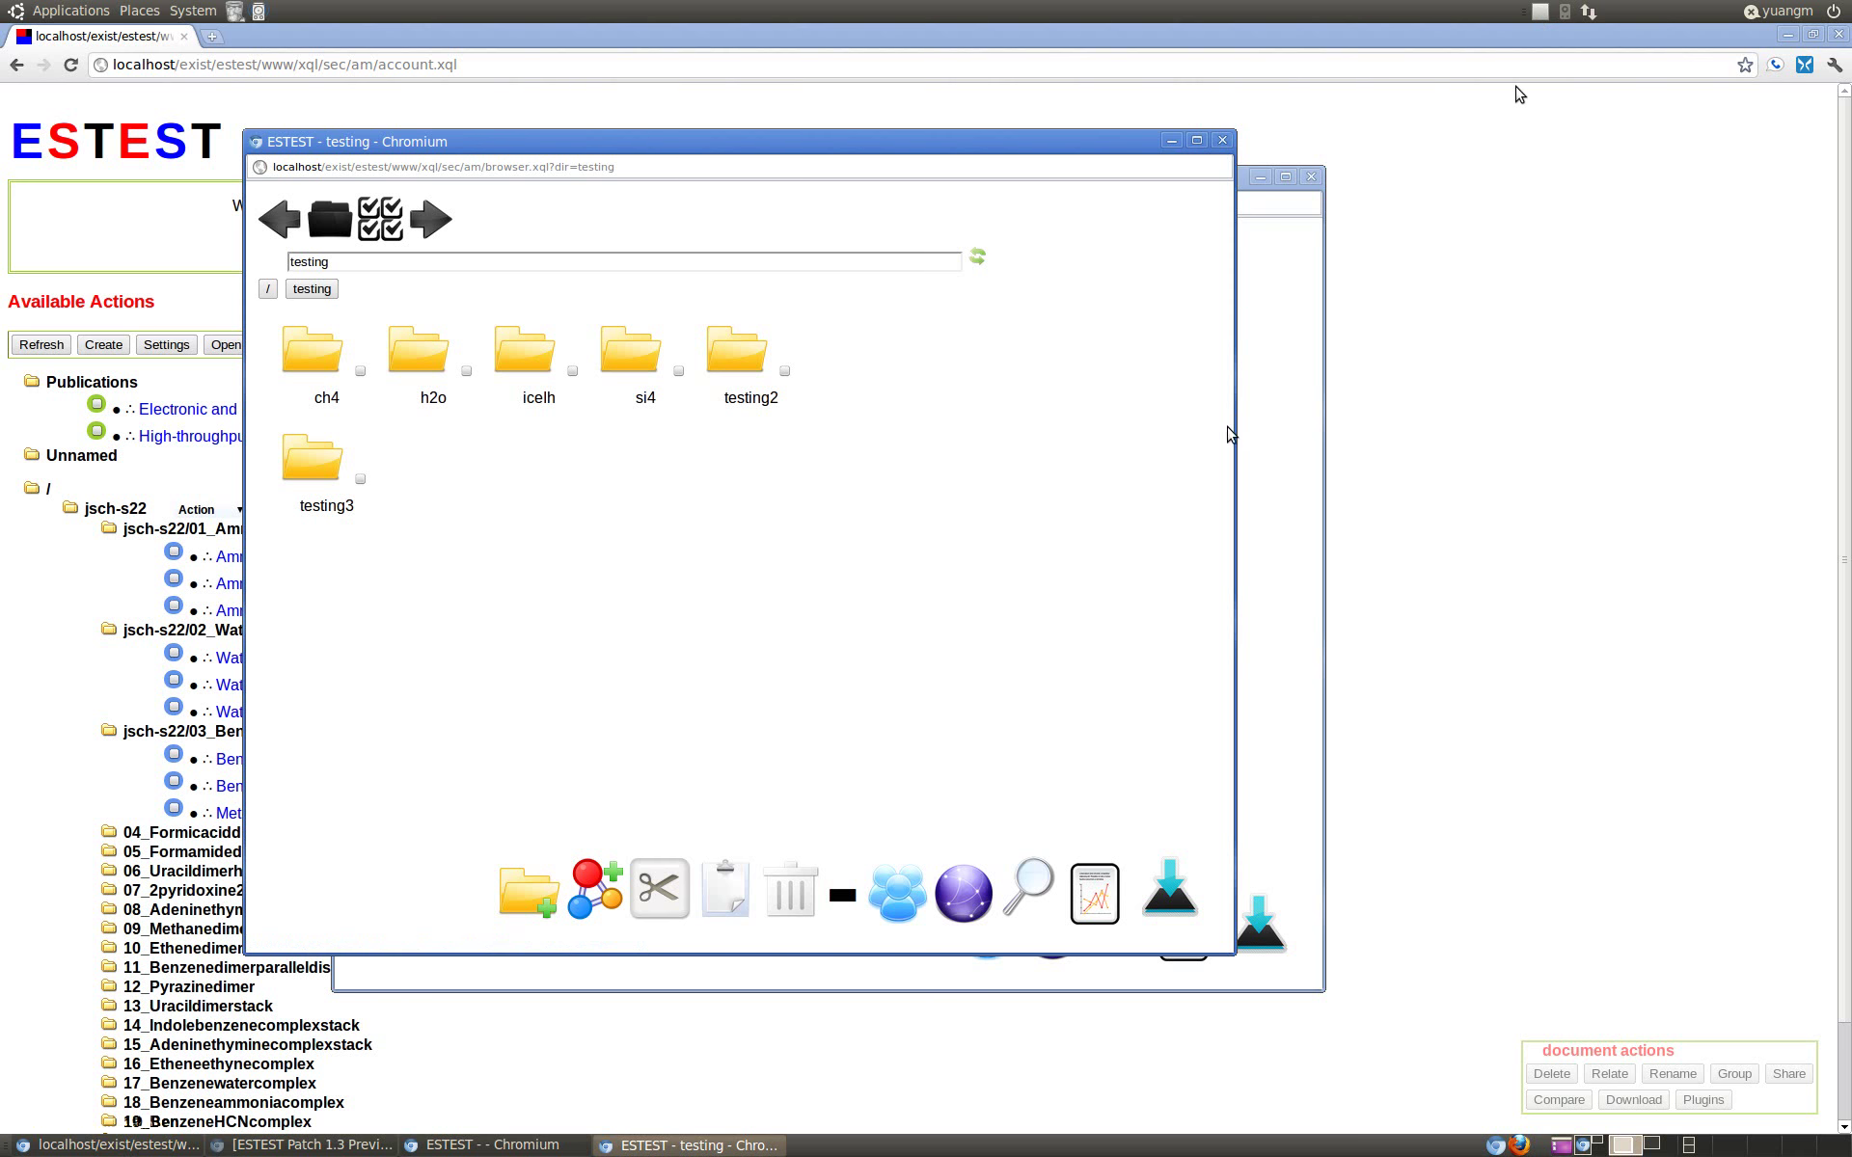
left_click(1293, 453)
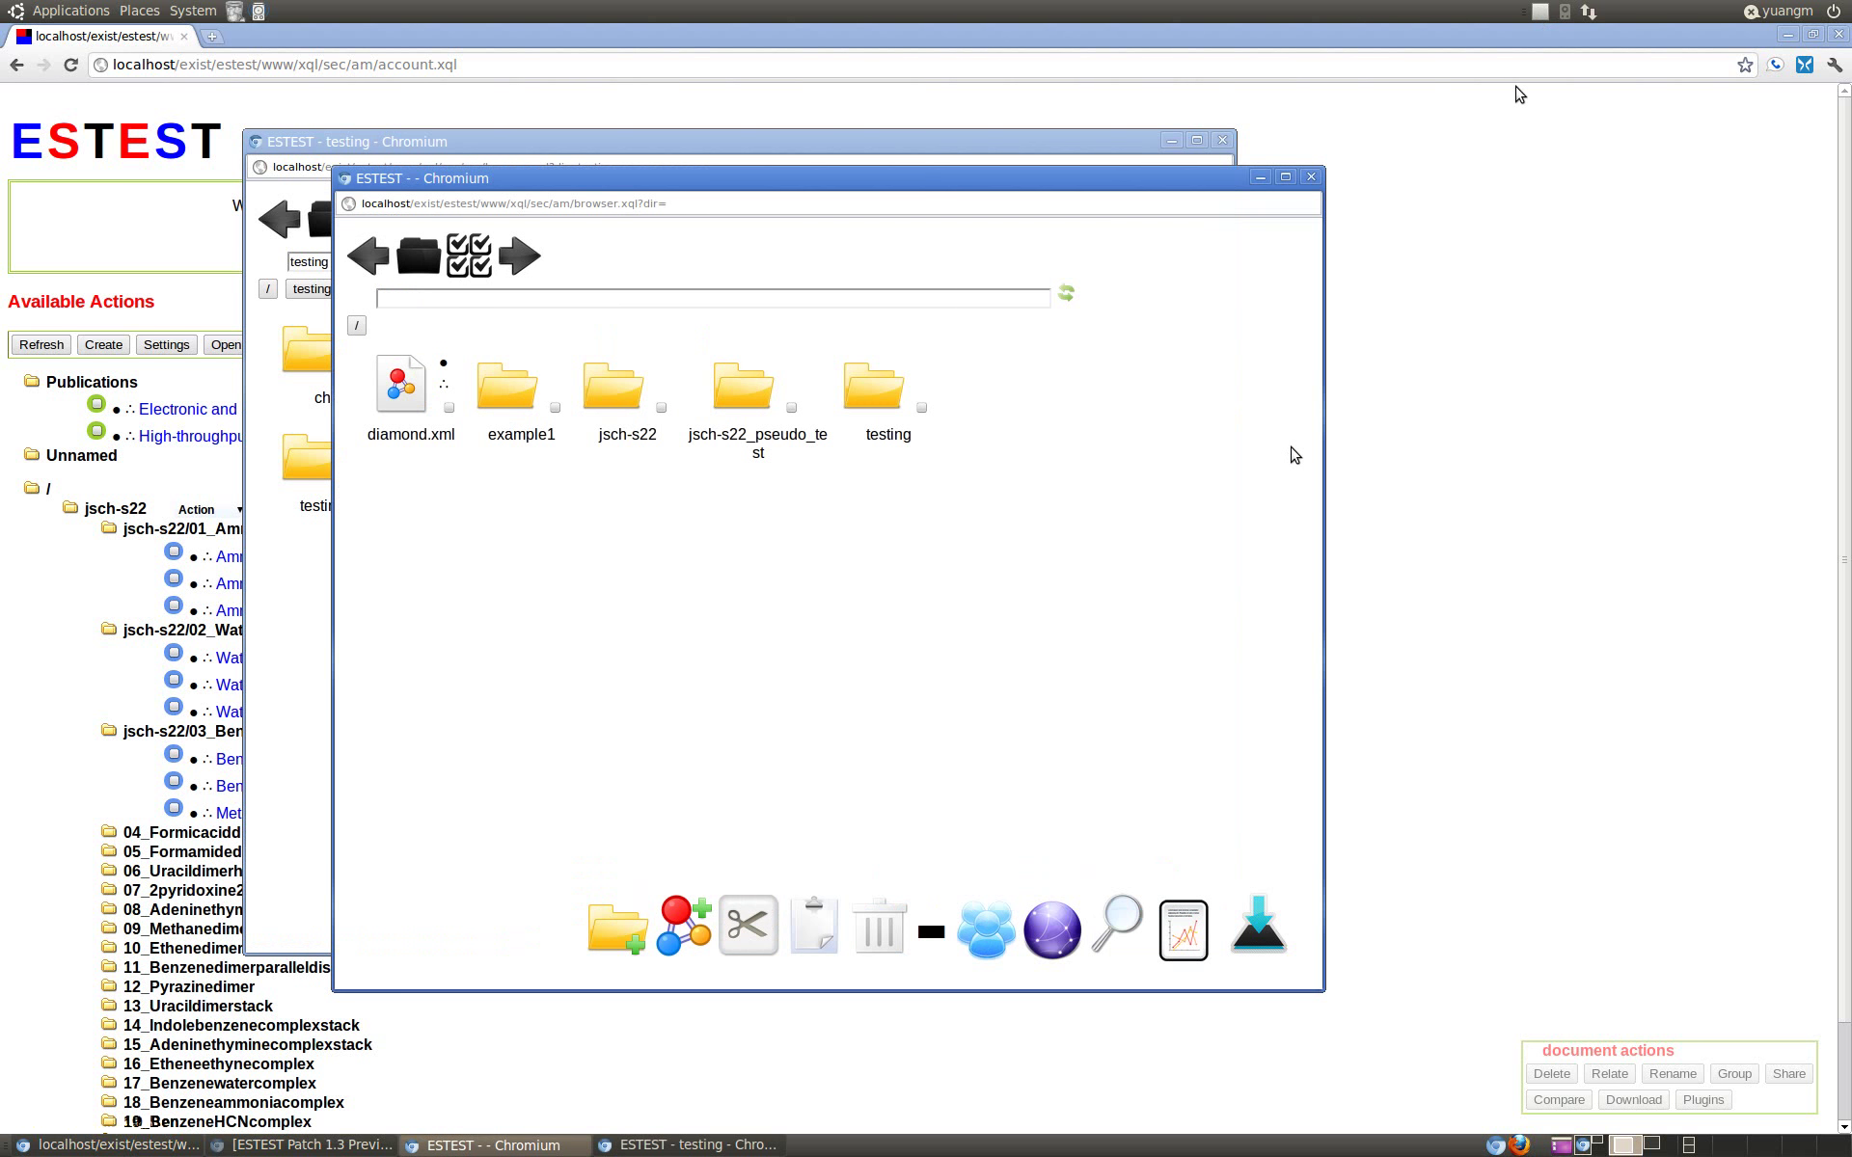
left_click(415, 433)
double_click(449, 439)
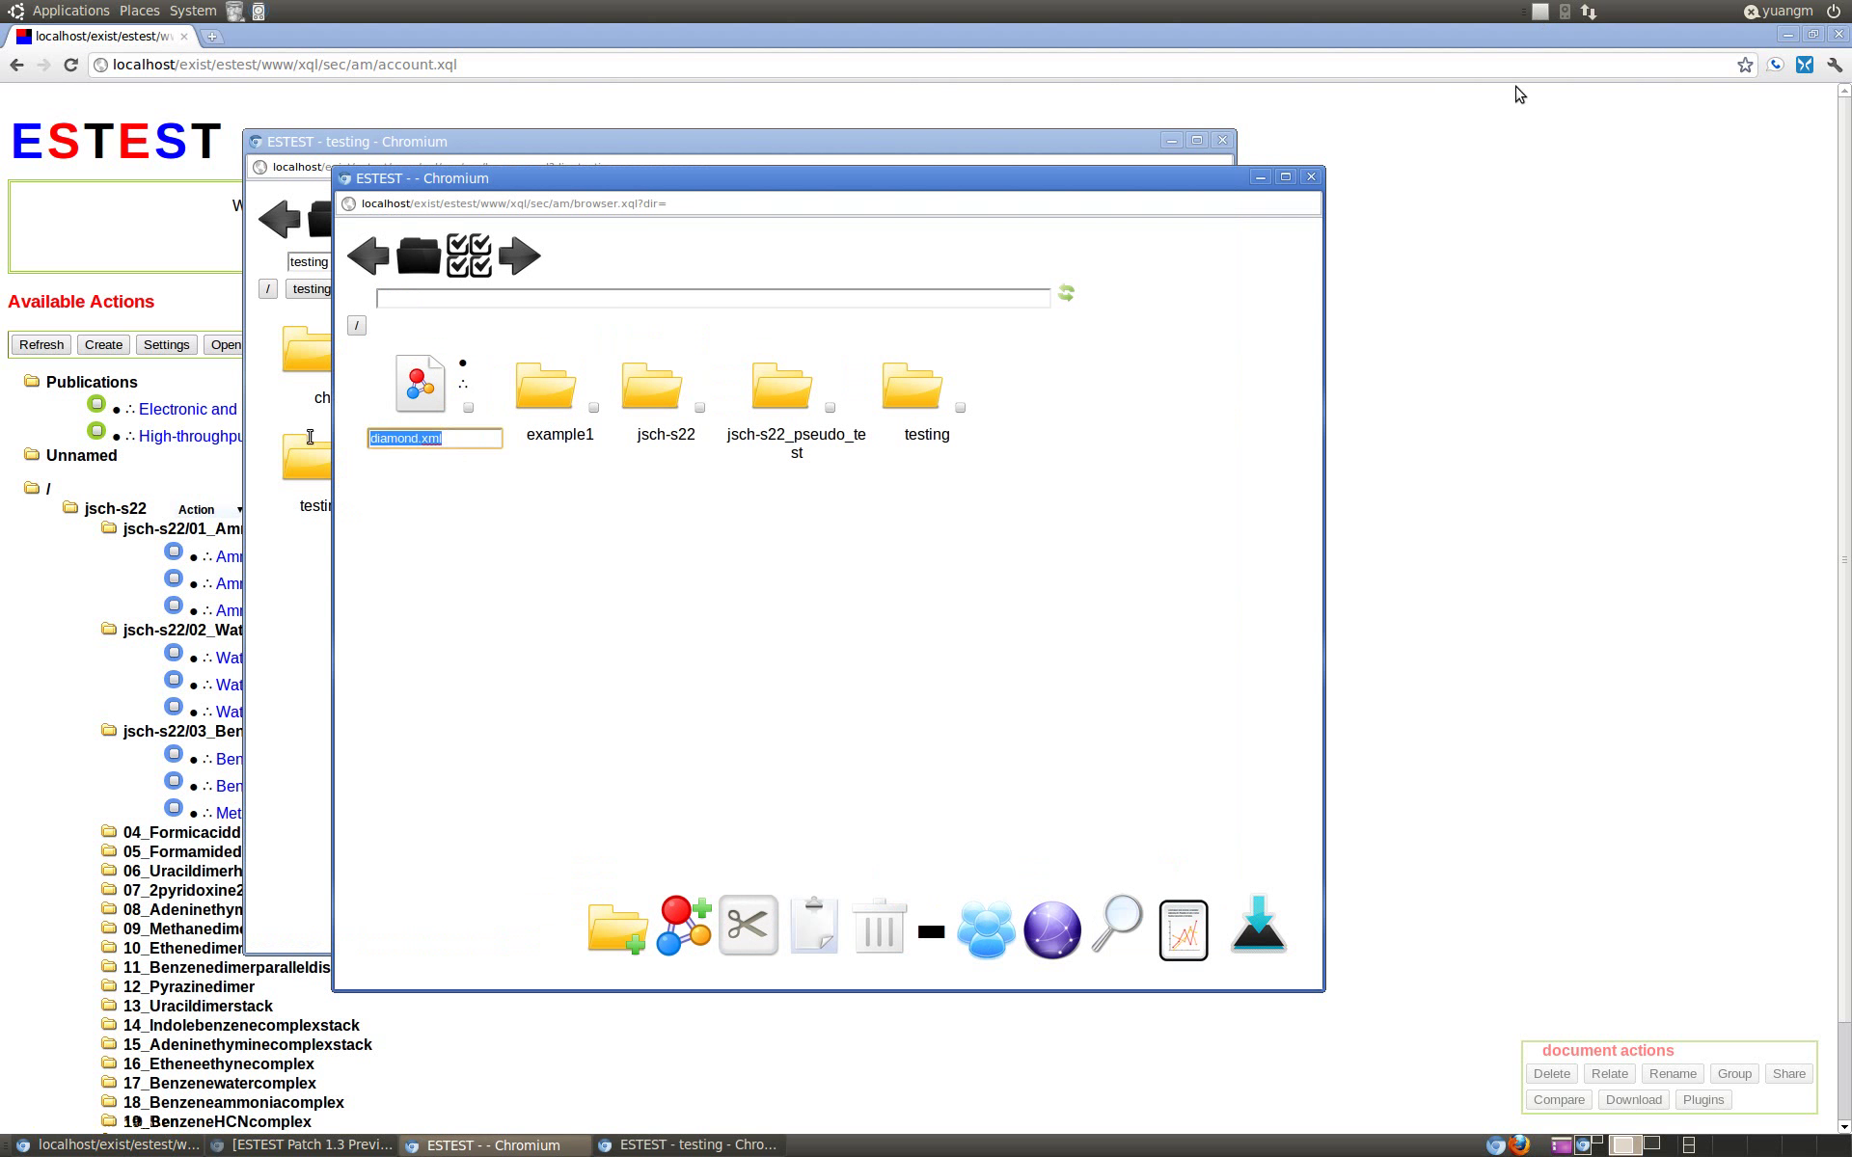
type("diamond2.xml")
left_click(507, 511)
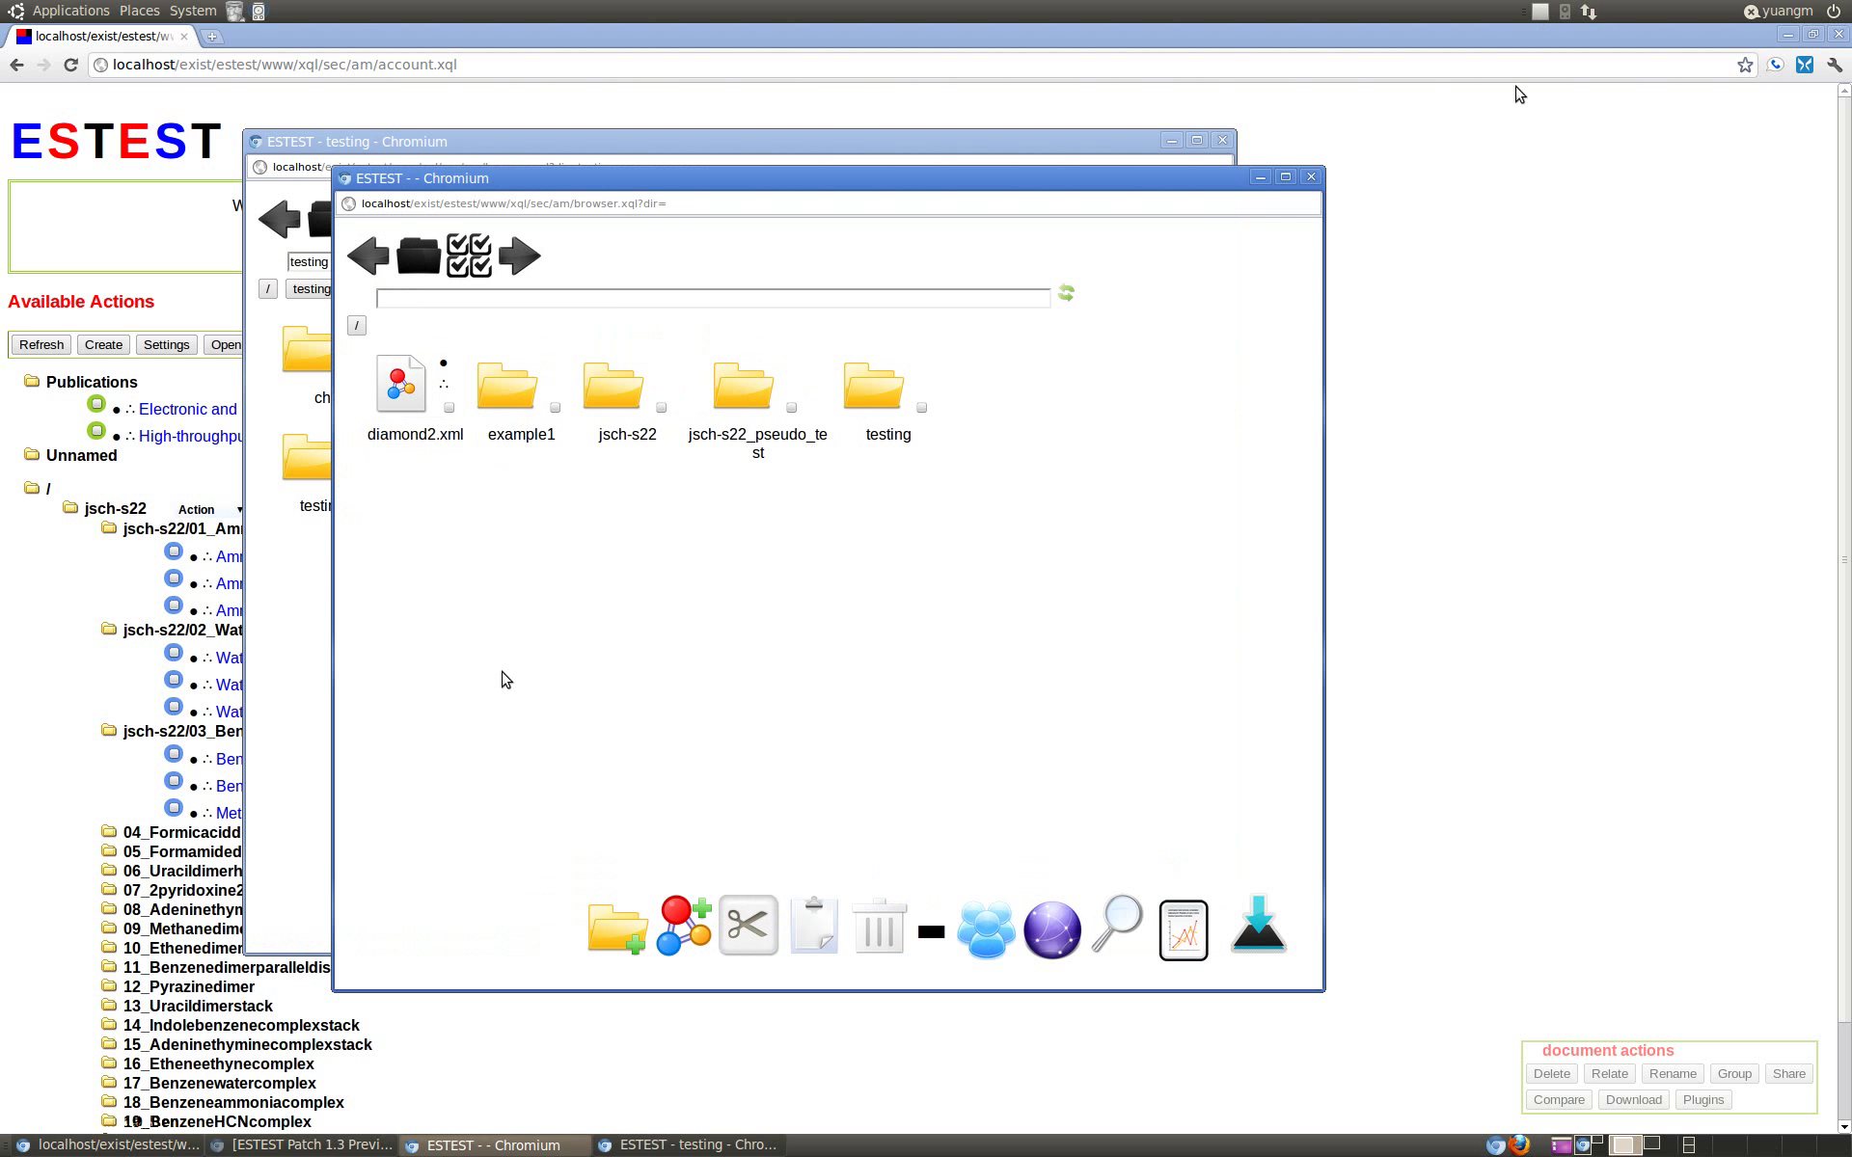
Step: Rename the testing directory in the root directory as testing2
left_click(902, 435)
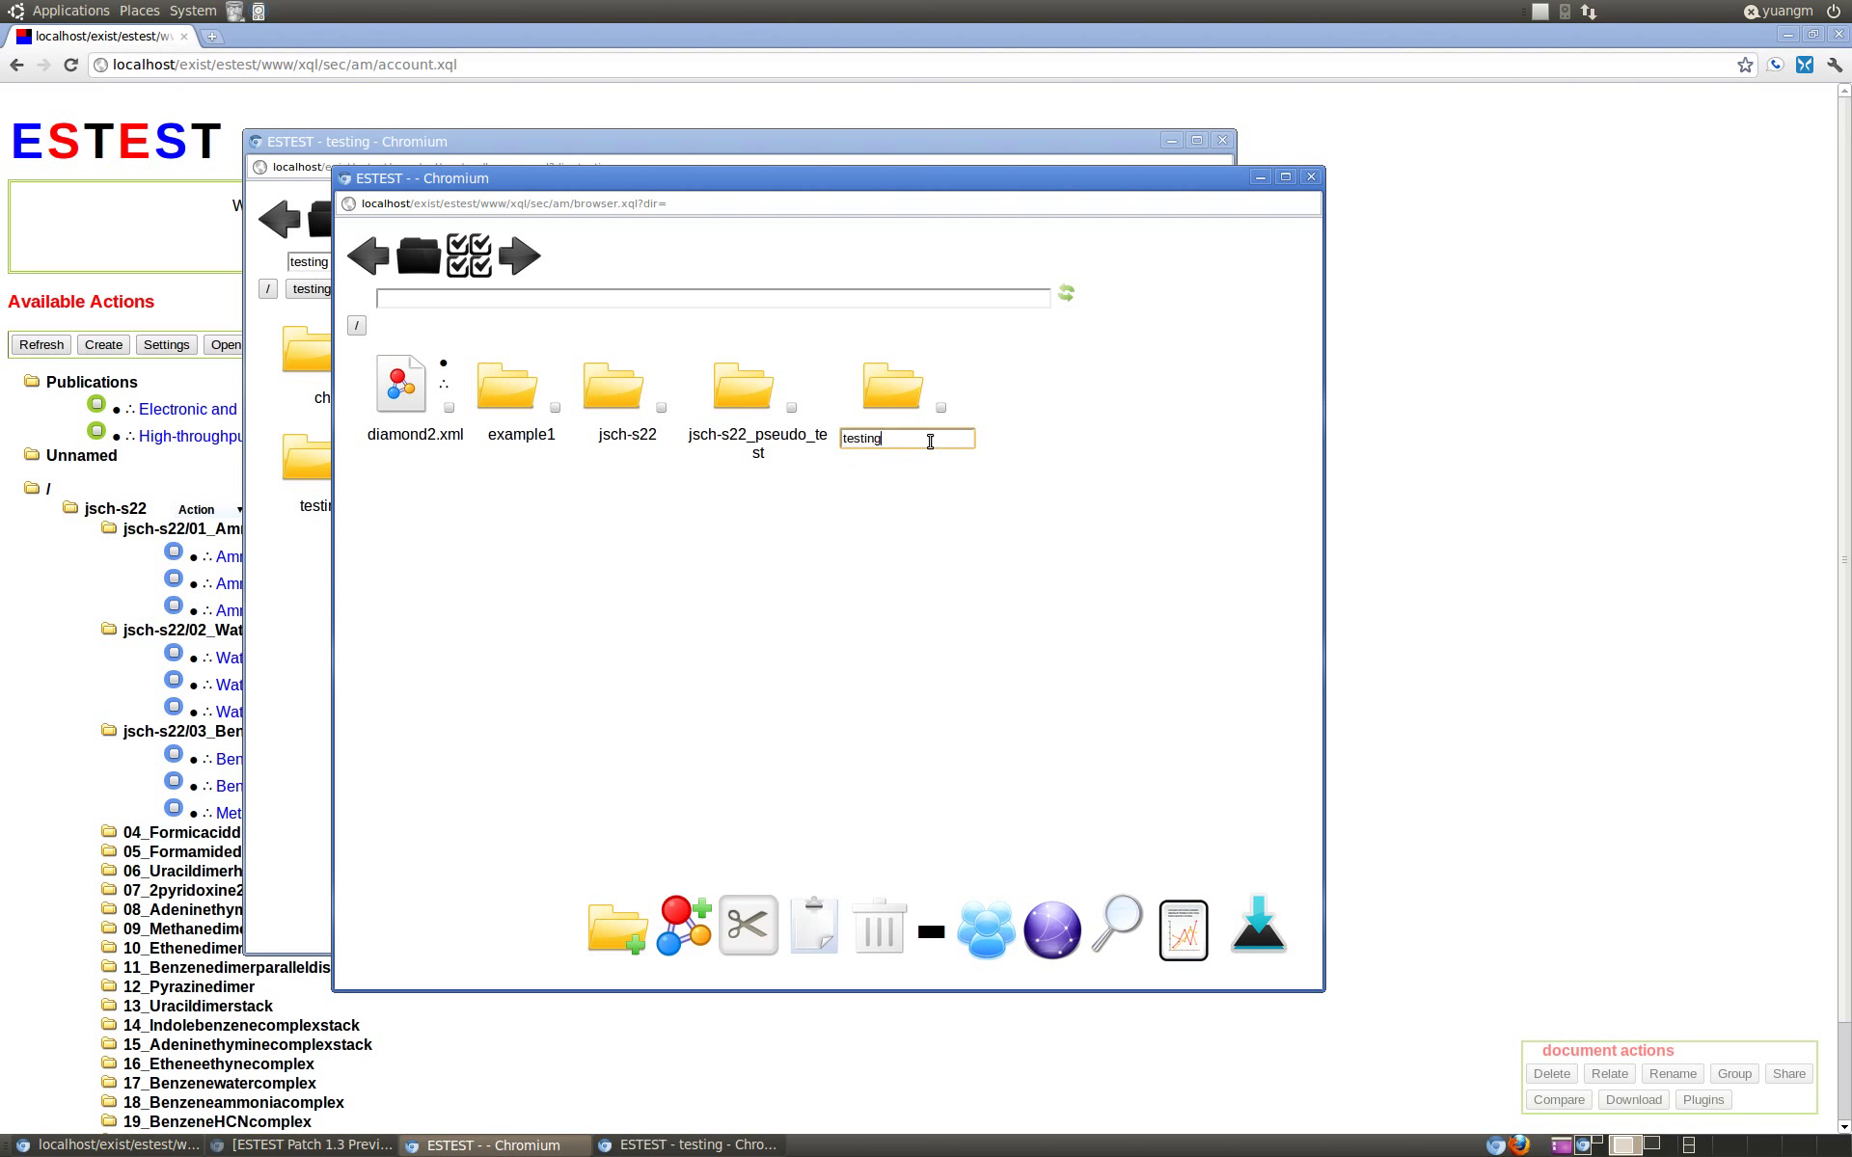
type("2")
key("Return")
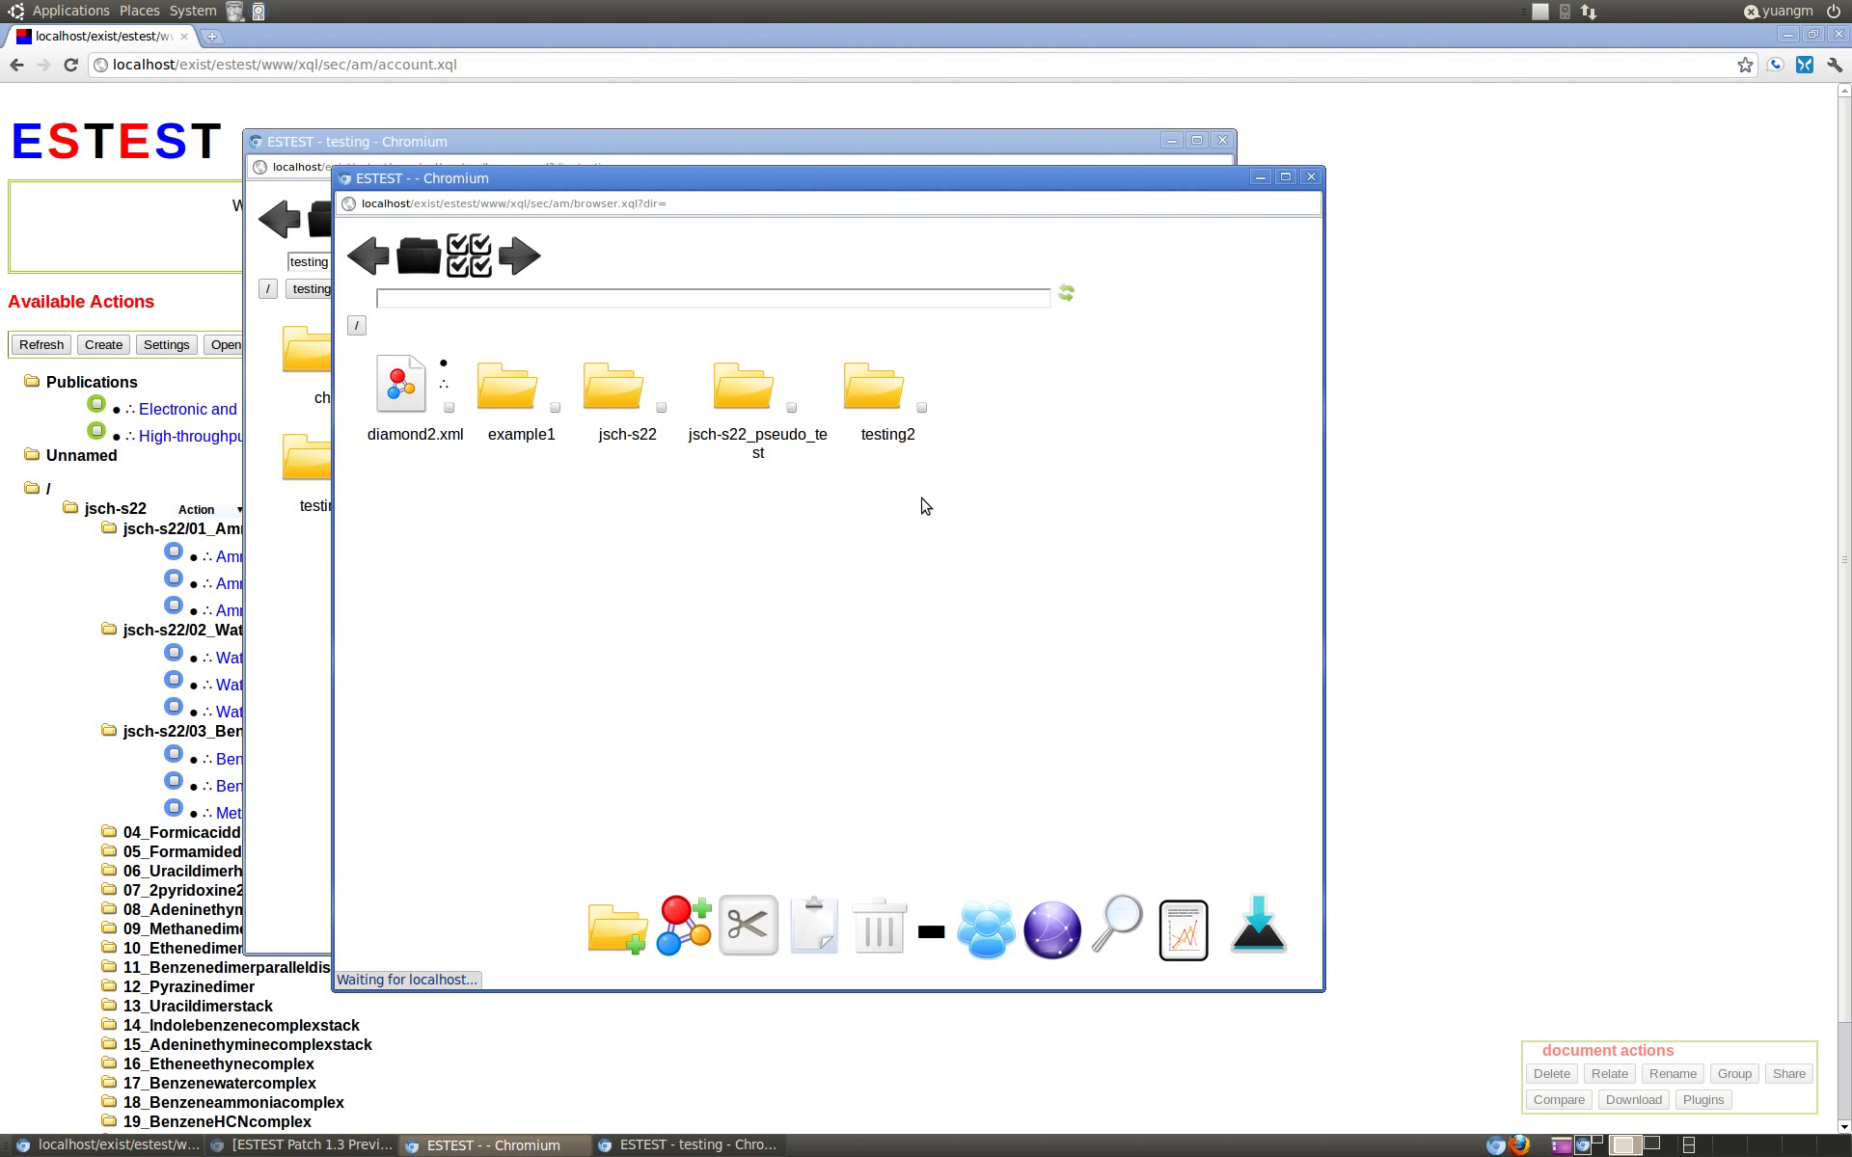
Step: Delete the diamond2.xml document and the testing2 directory from the root directory
left_click(1539, 11)
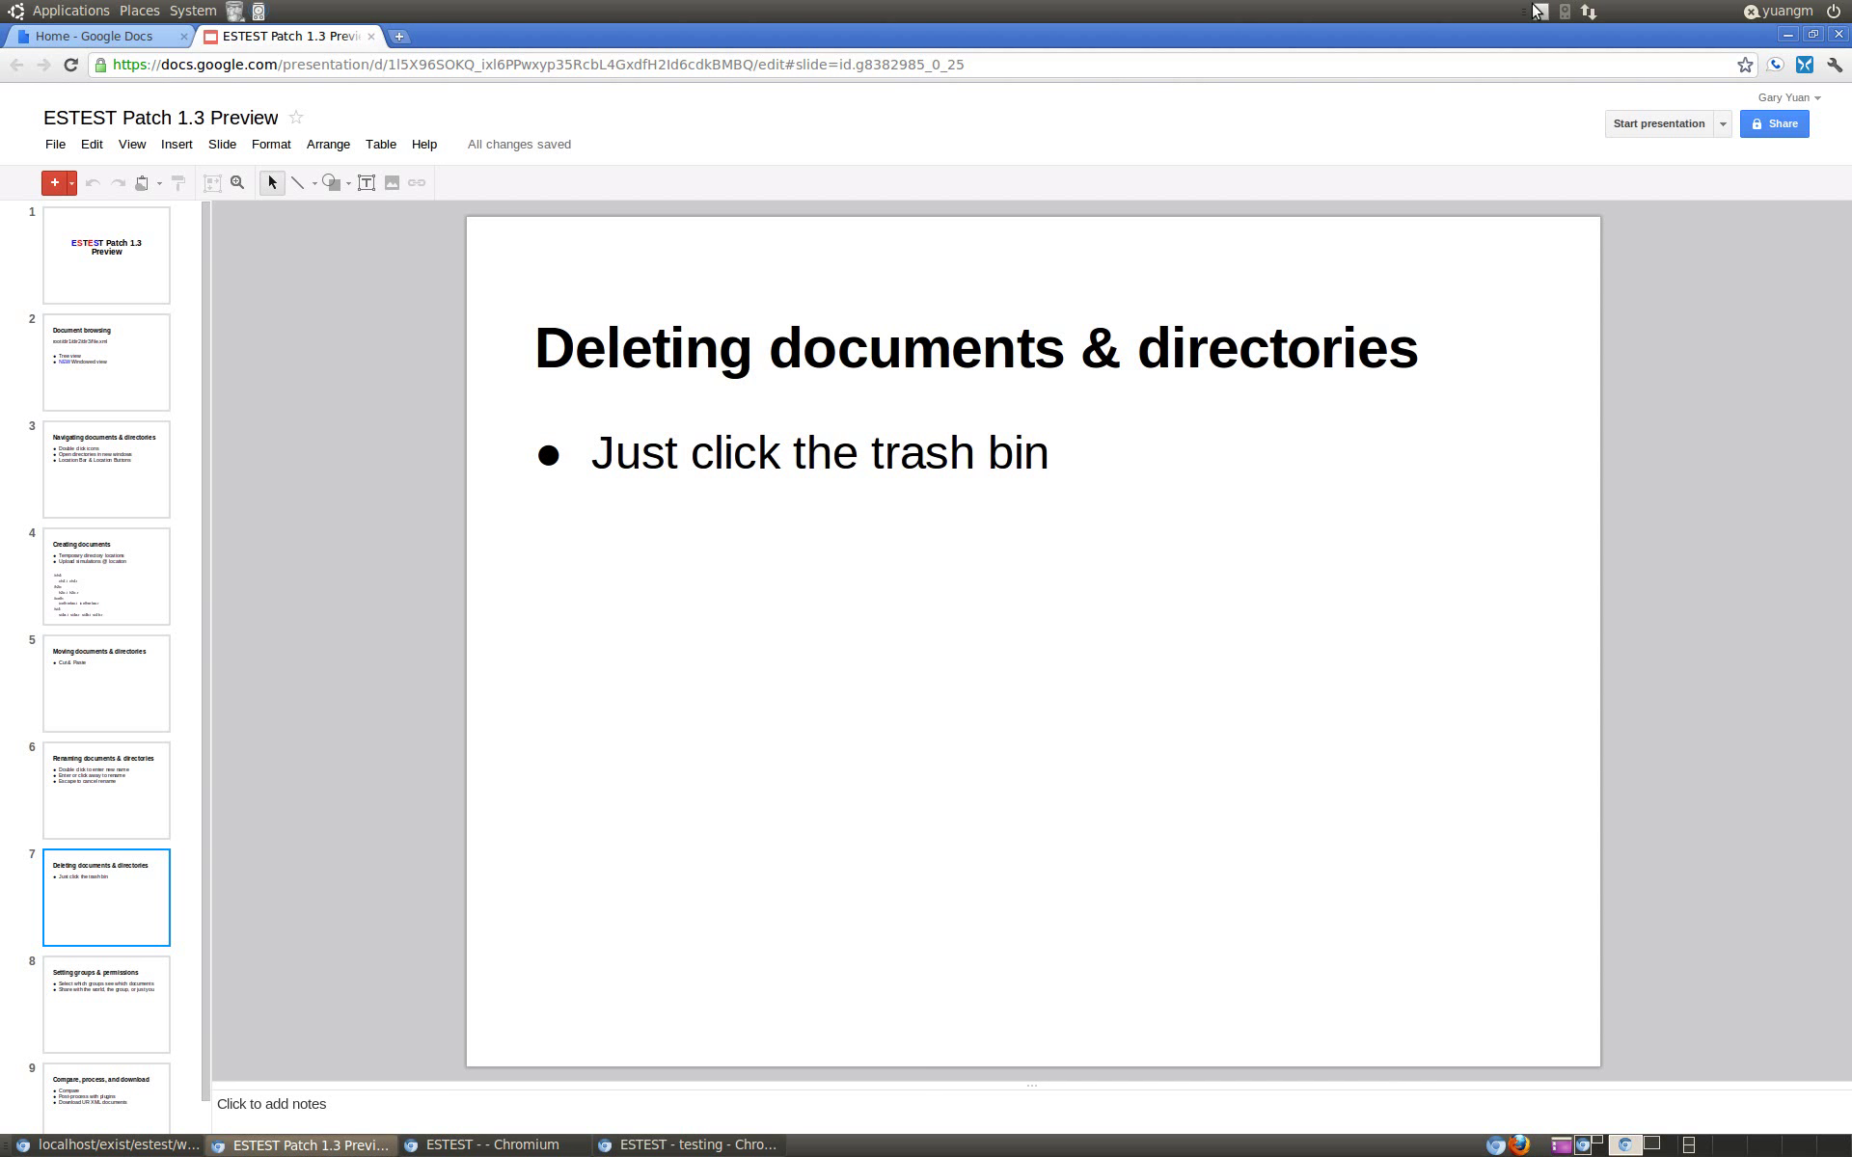
left_click(1536, 11)
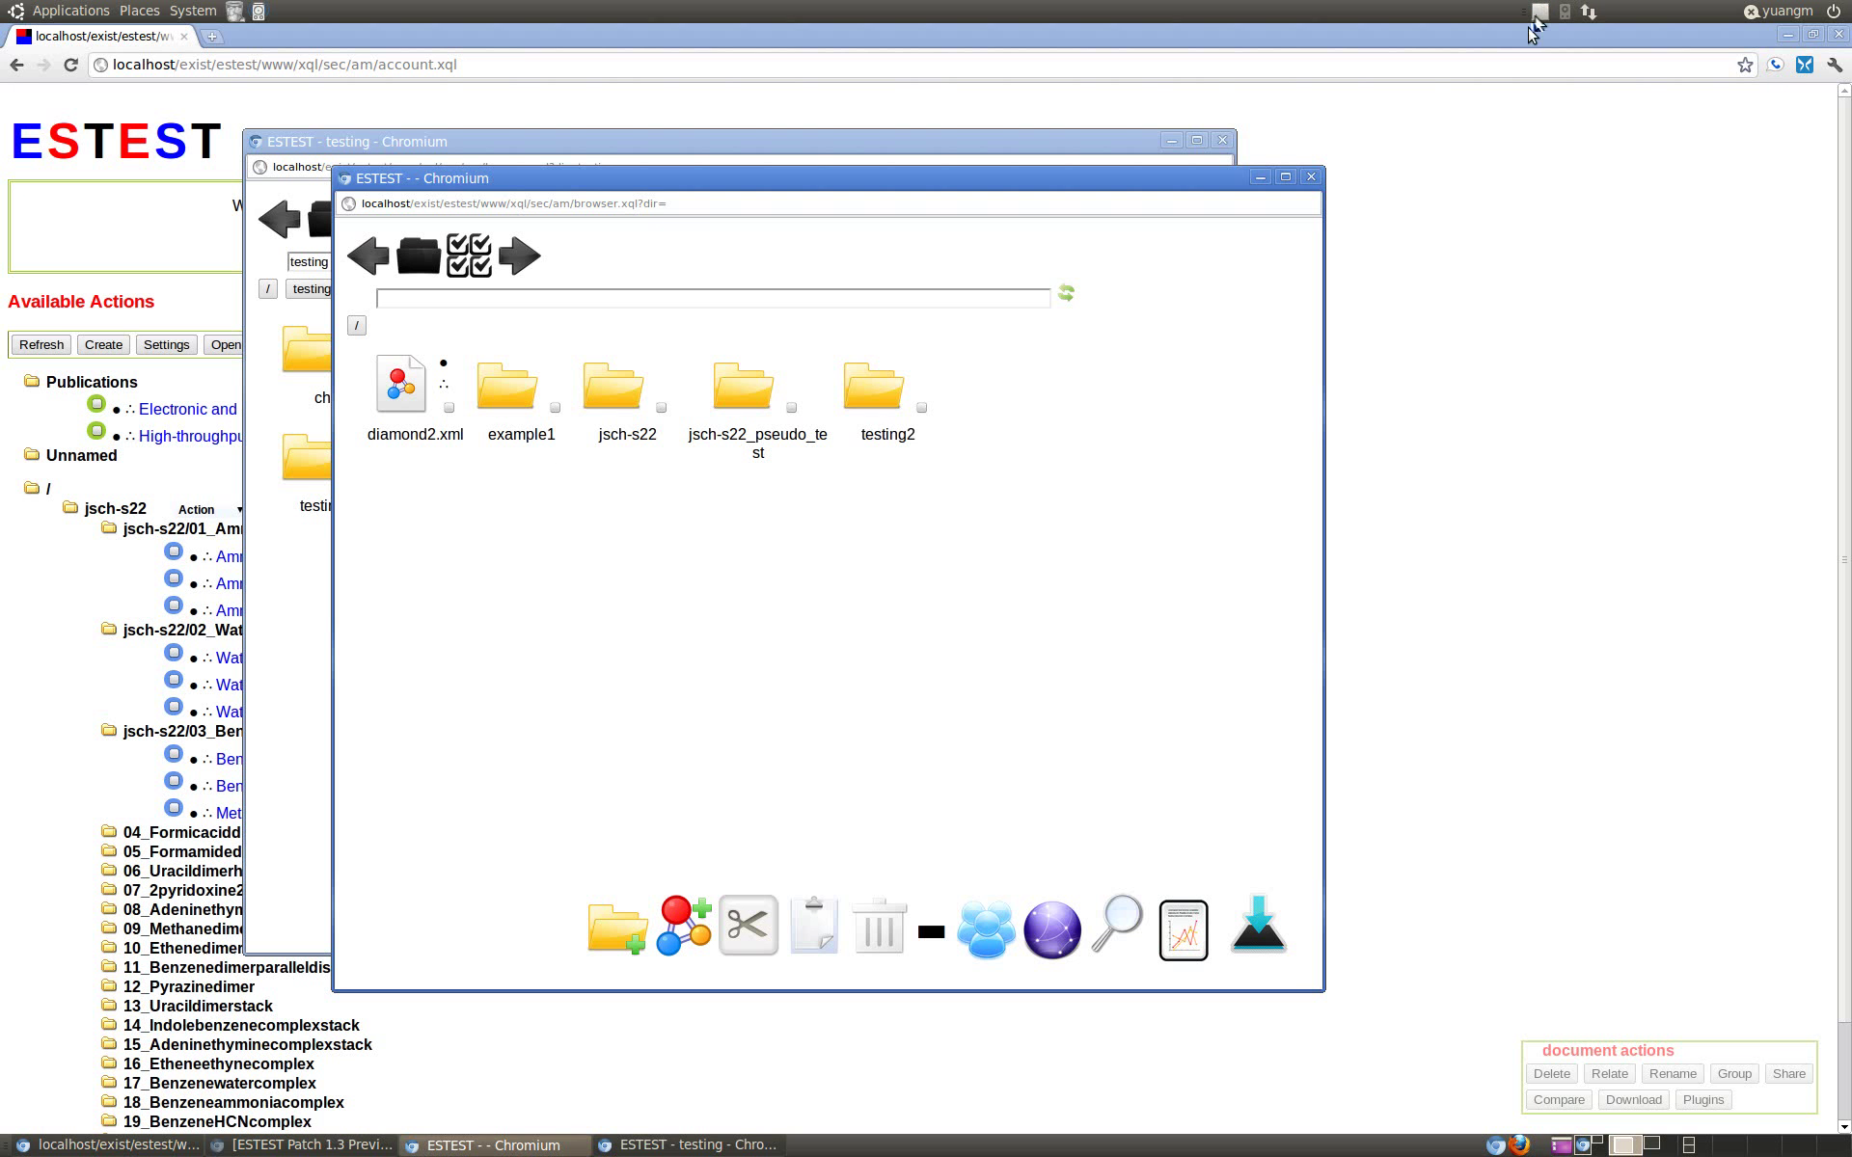
left_click(448, 409)
left_click(921, 408)
left_click(874, 925)
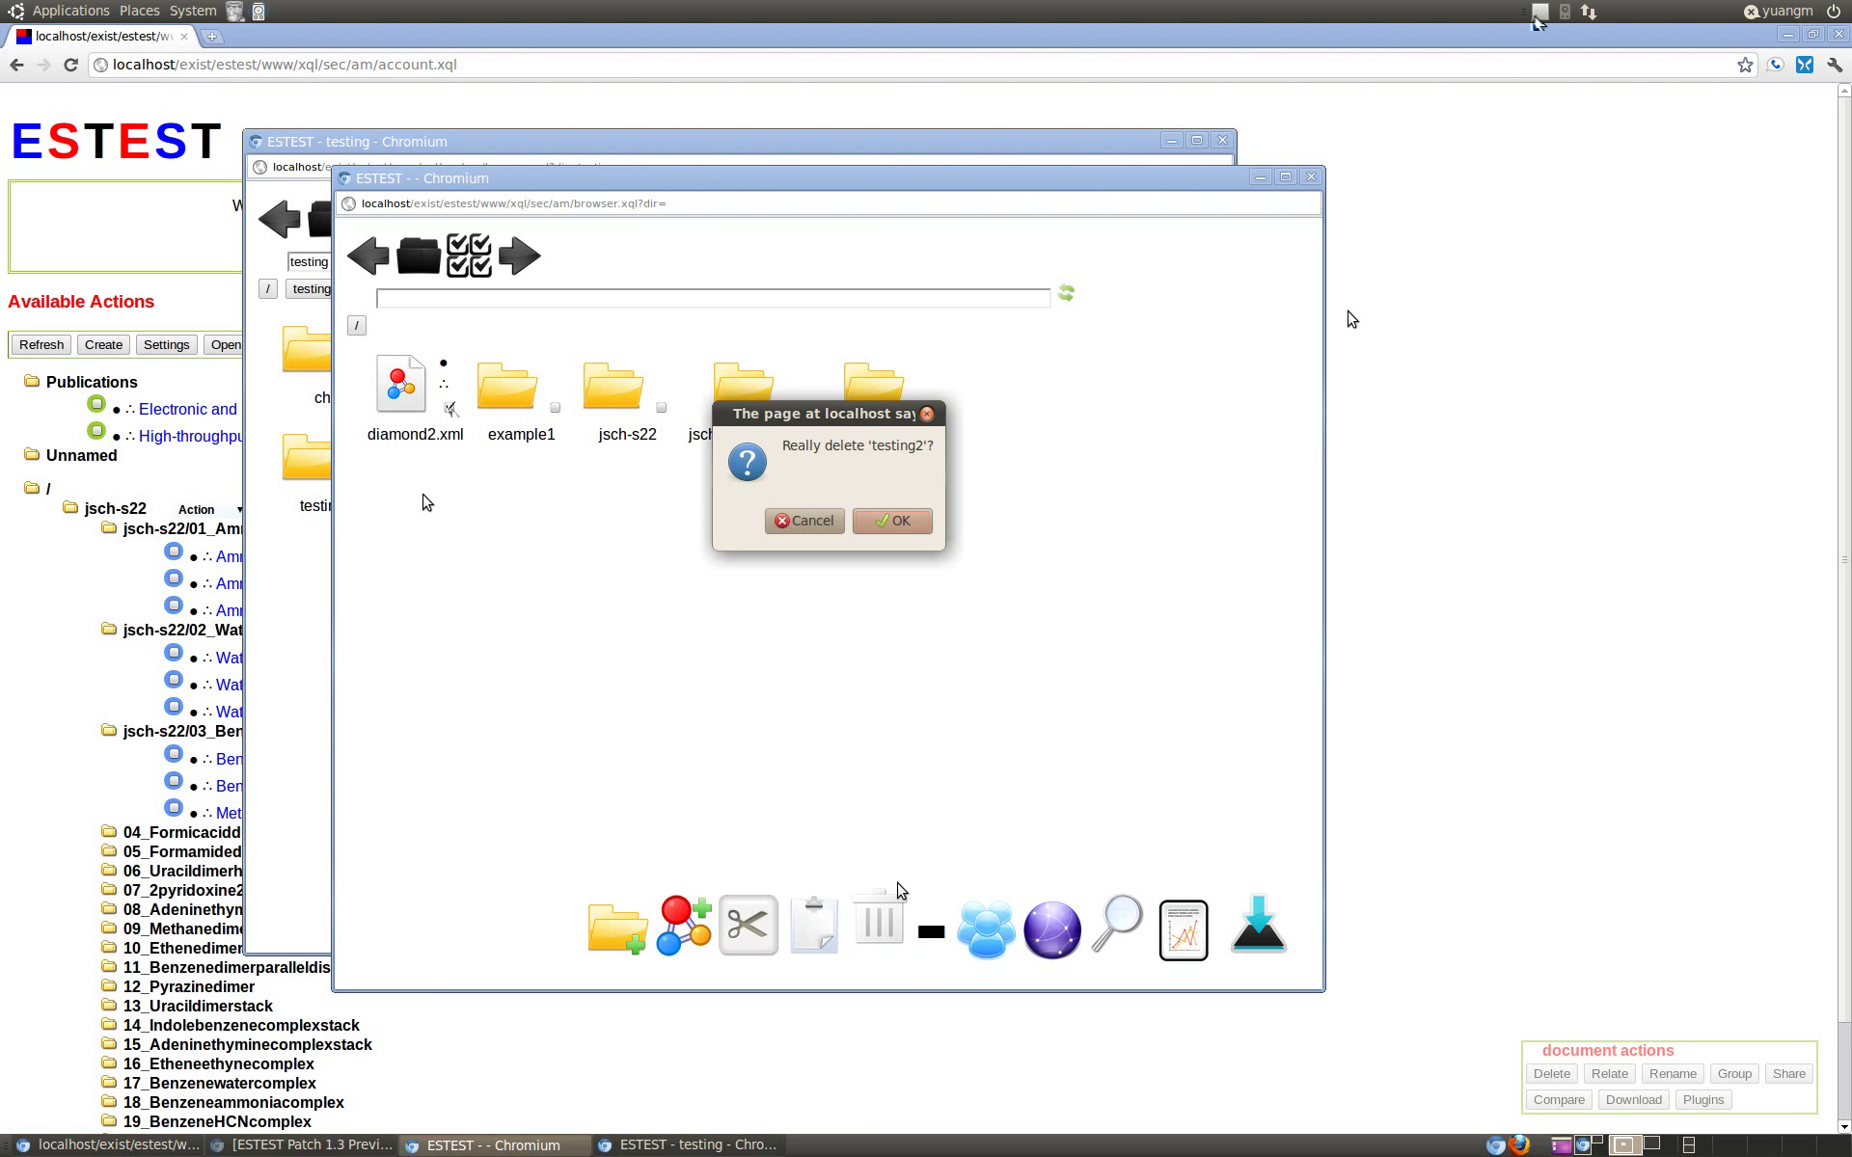
left_click(900, 519)
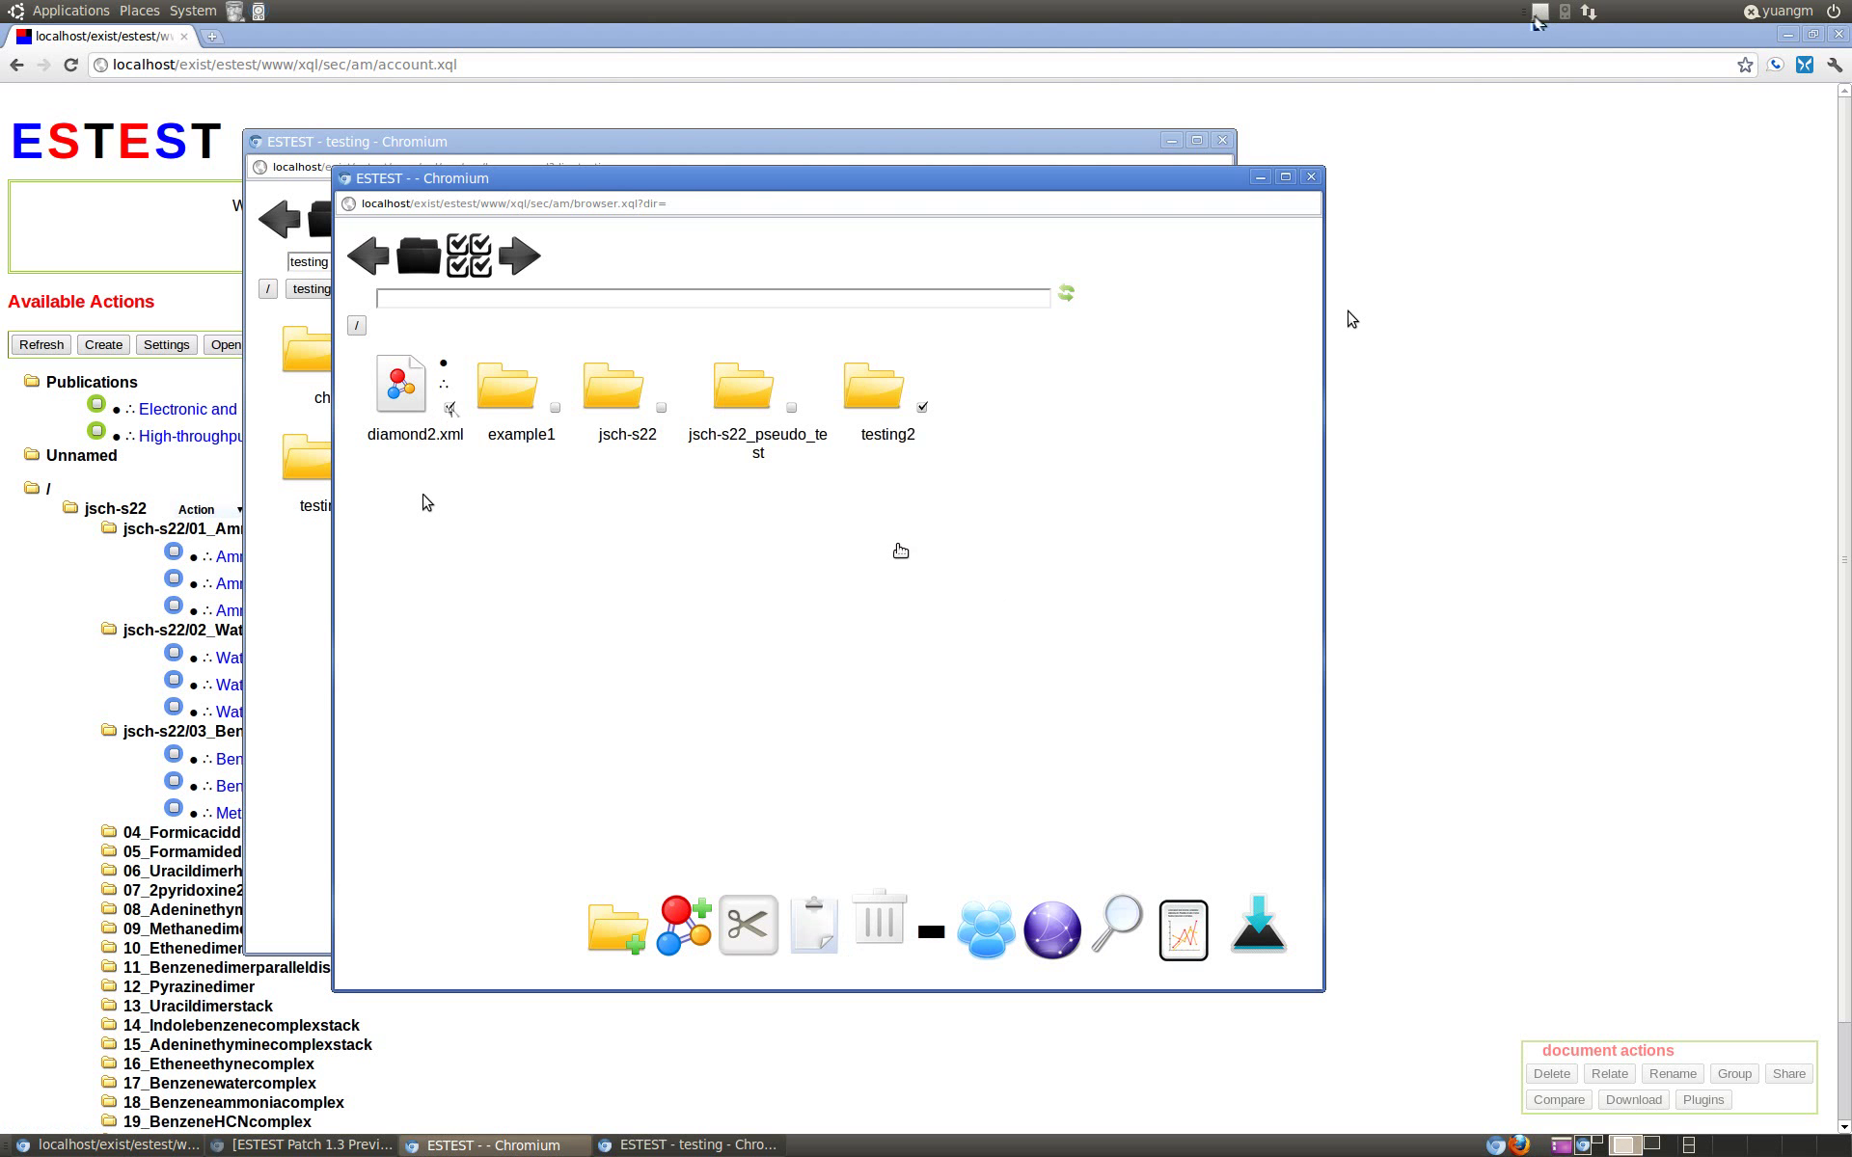
left_click(911, 545)
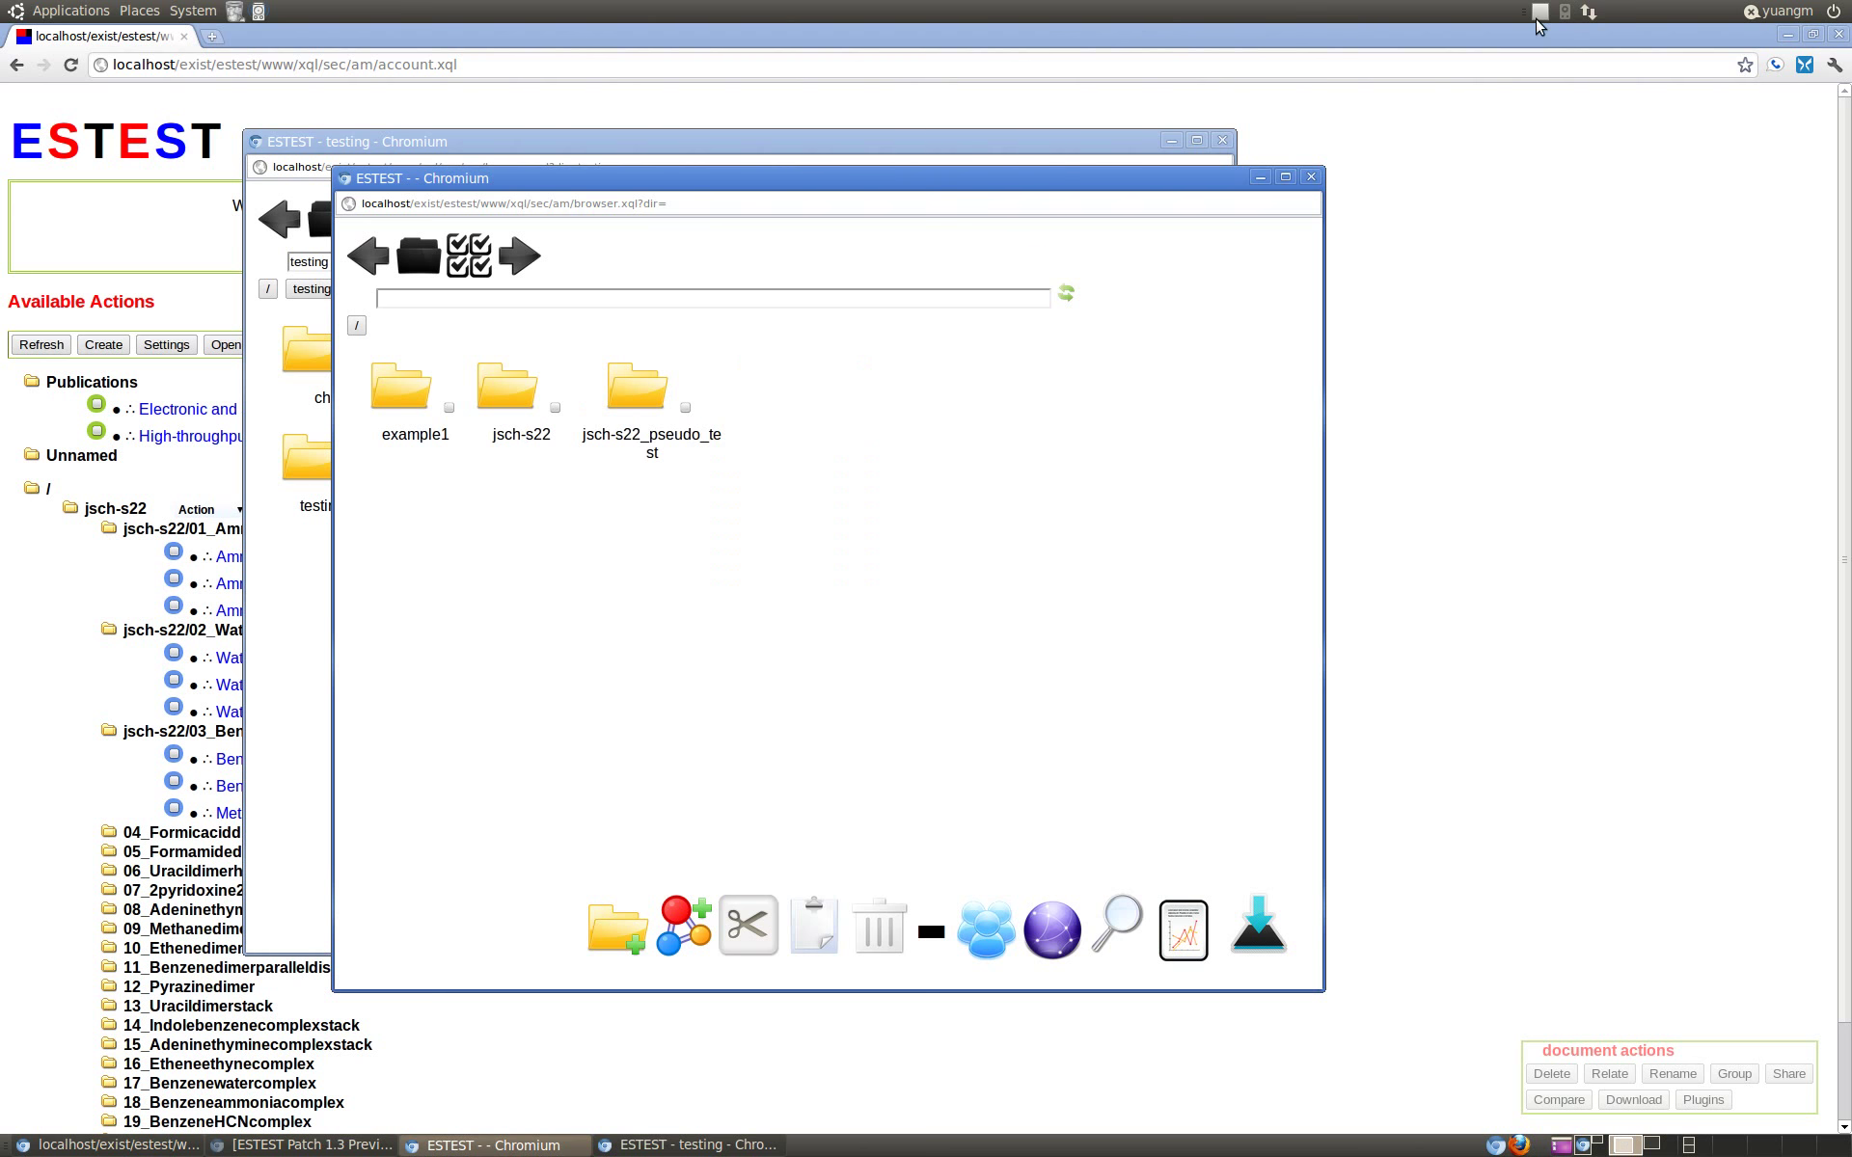
Step: View the slide on groups and permissions, return to the document browser, and open the directory example1/si4
key("alt+Tab")
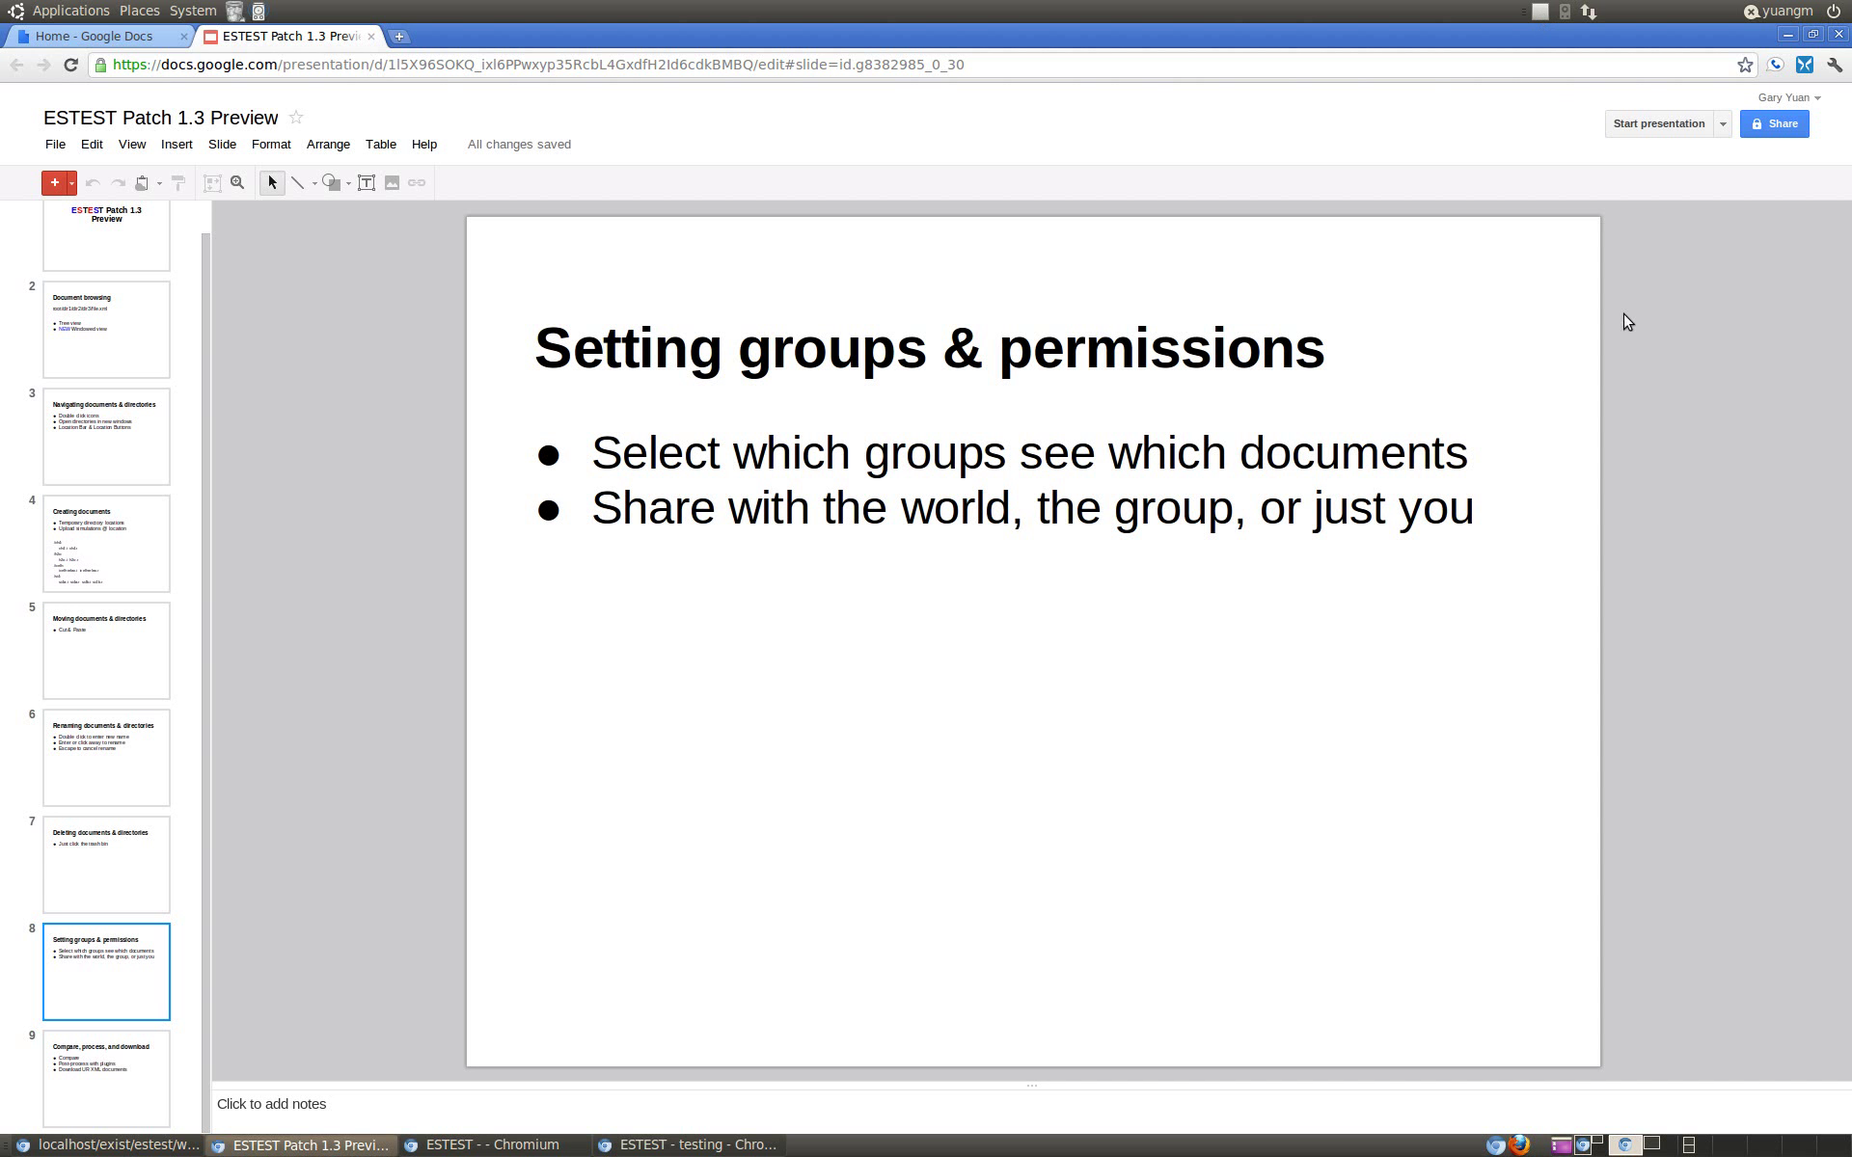
left_click(1541, 12)
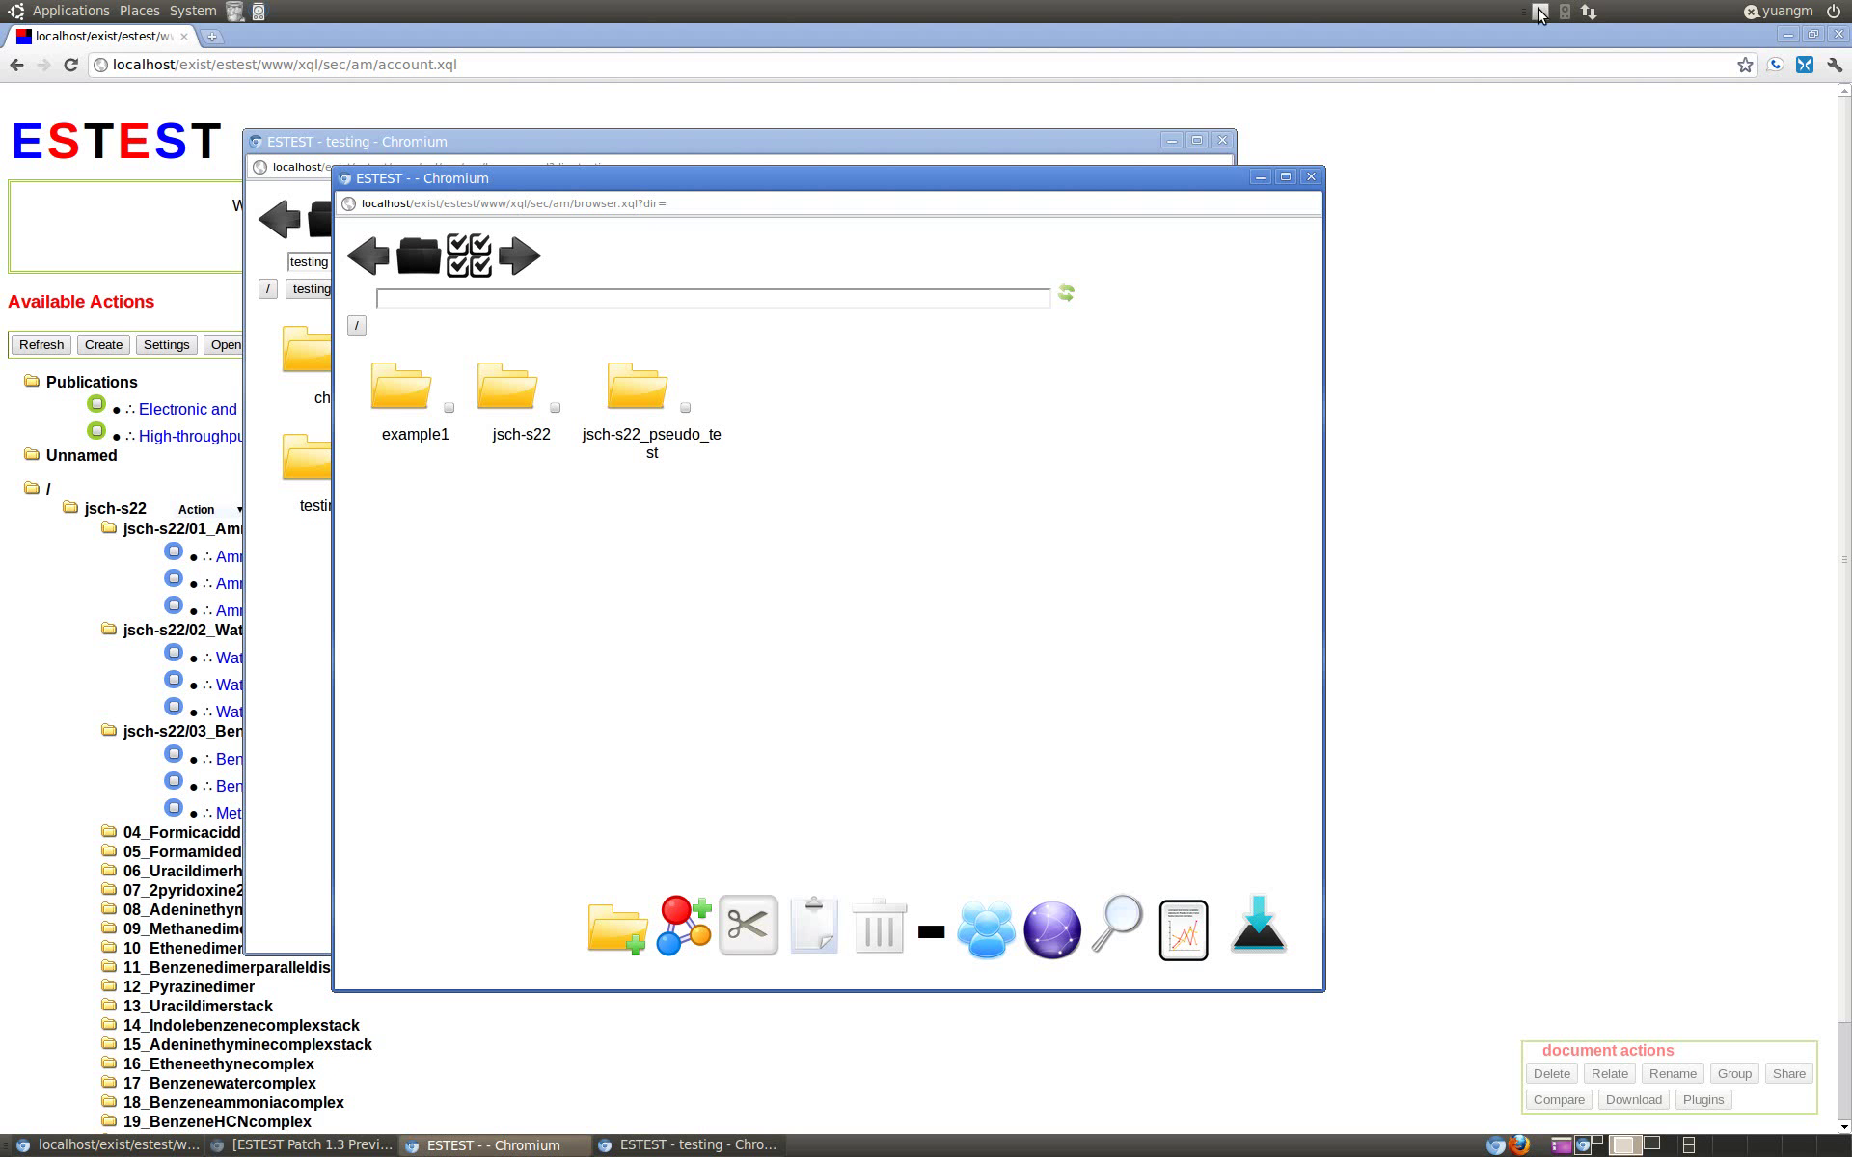
left_click(411, 400)
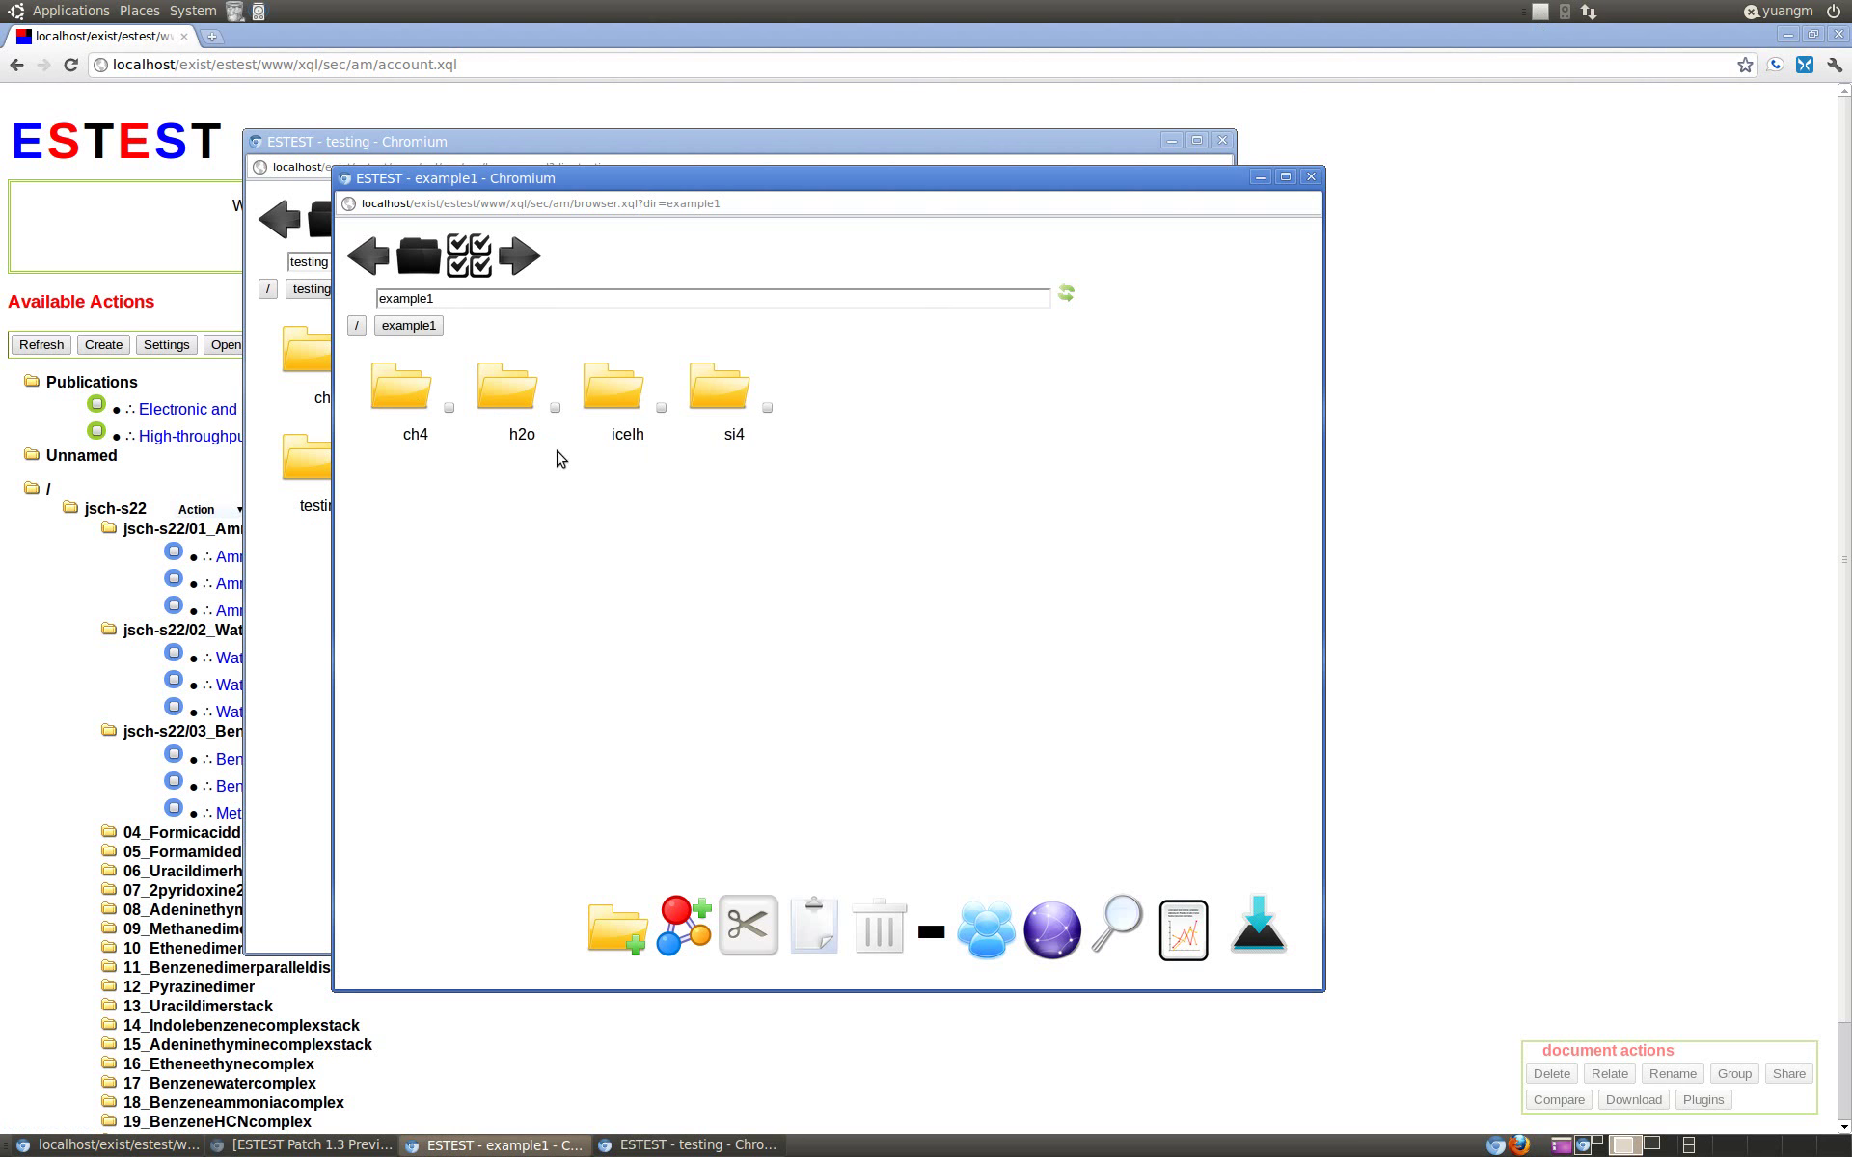
left_click(715, 404)
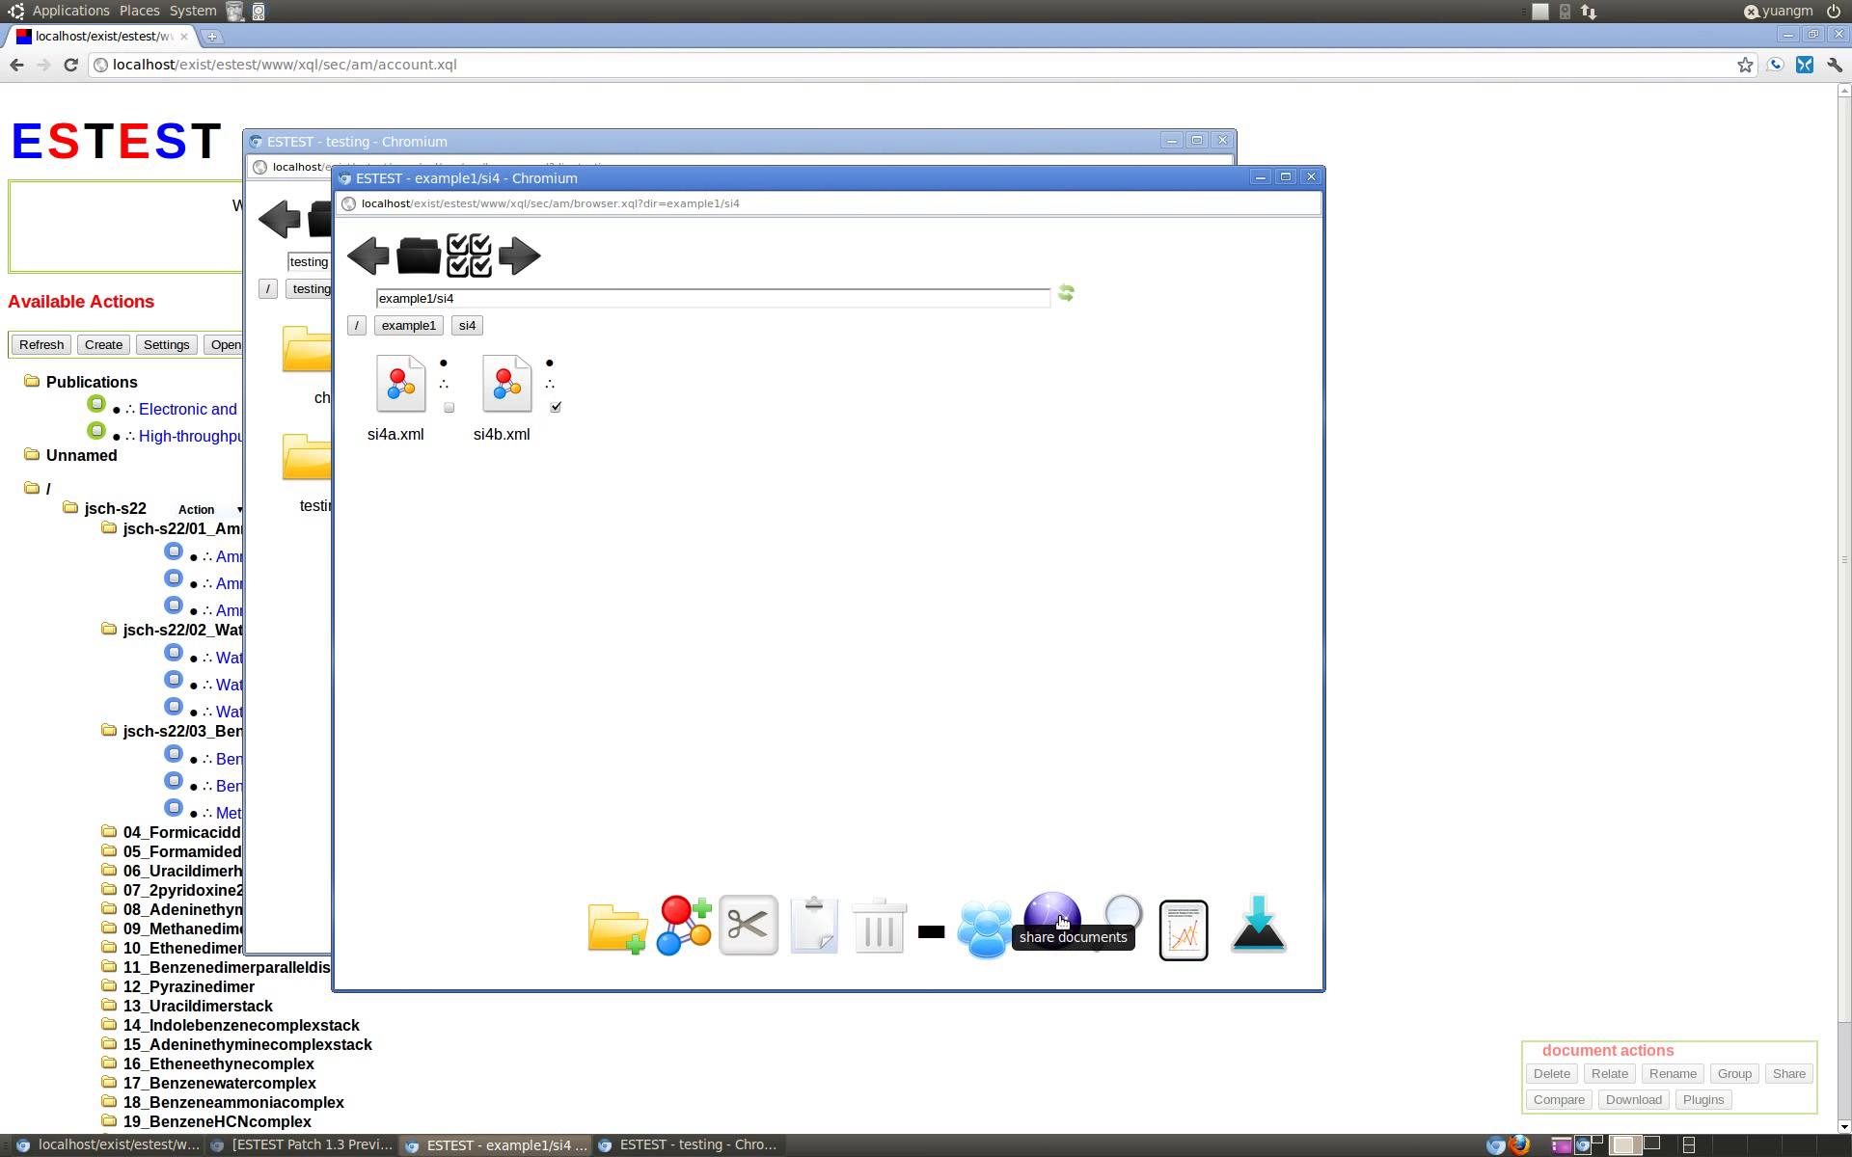
Step: Assign the si4b.xml document to the guest group and check its group marker
left_click(985, 928)
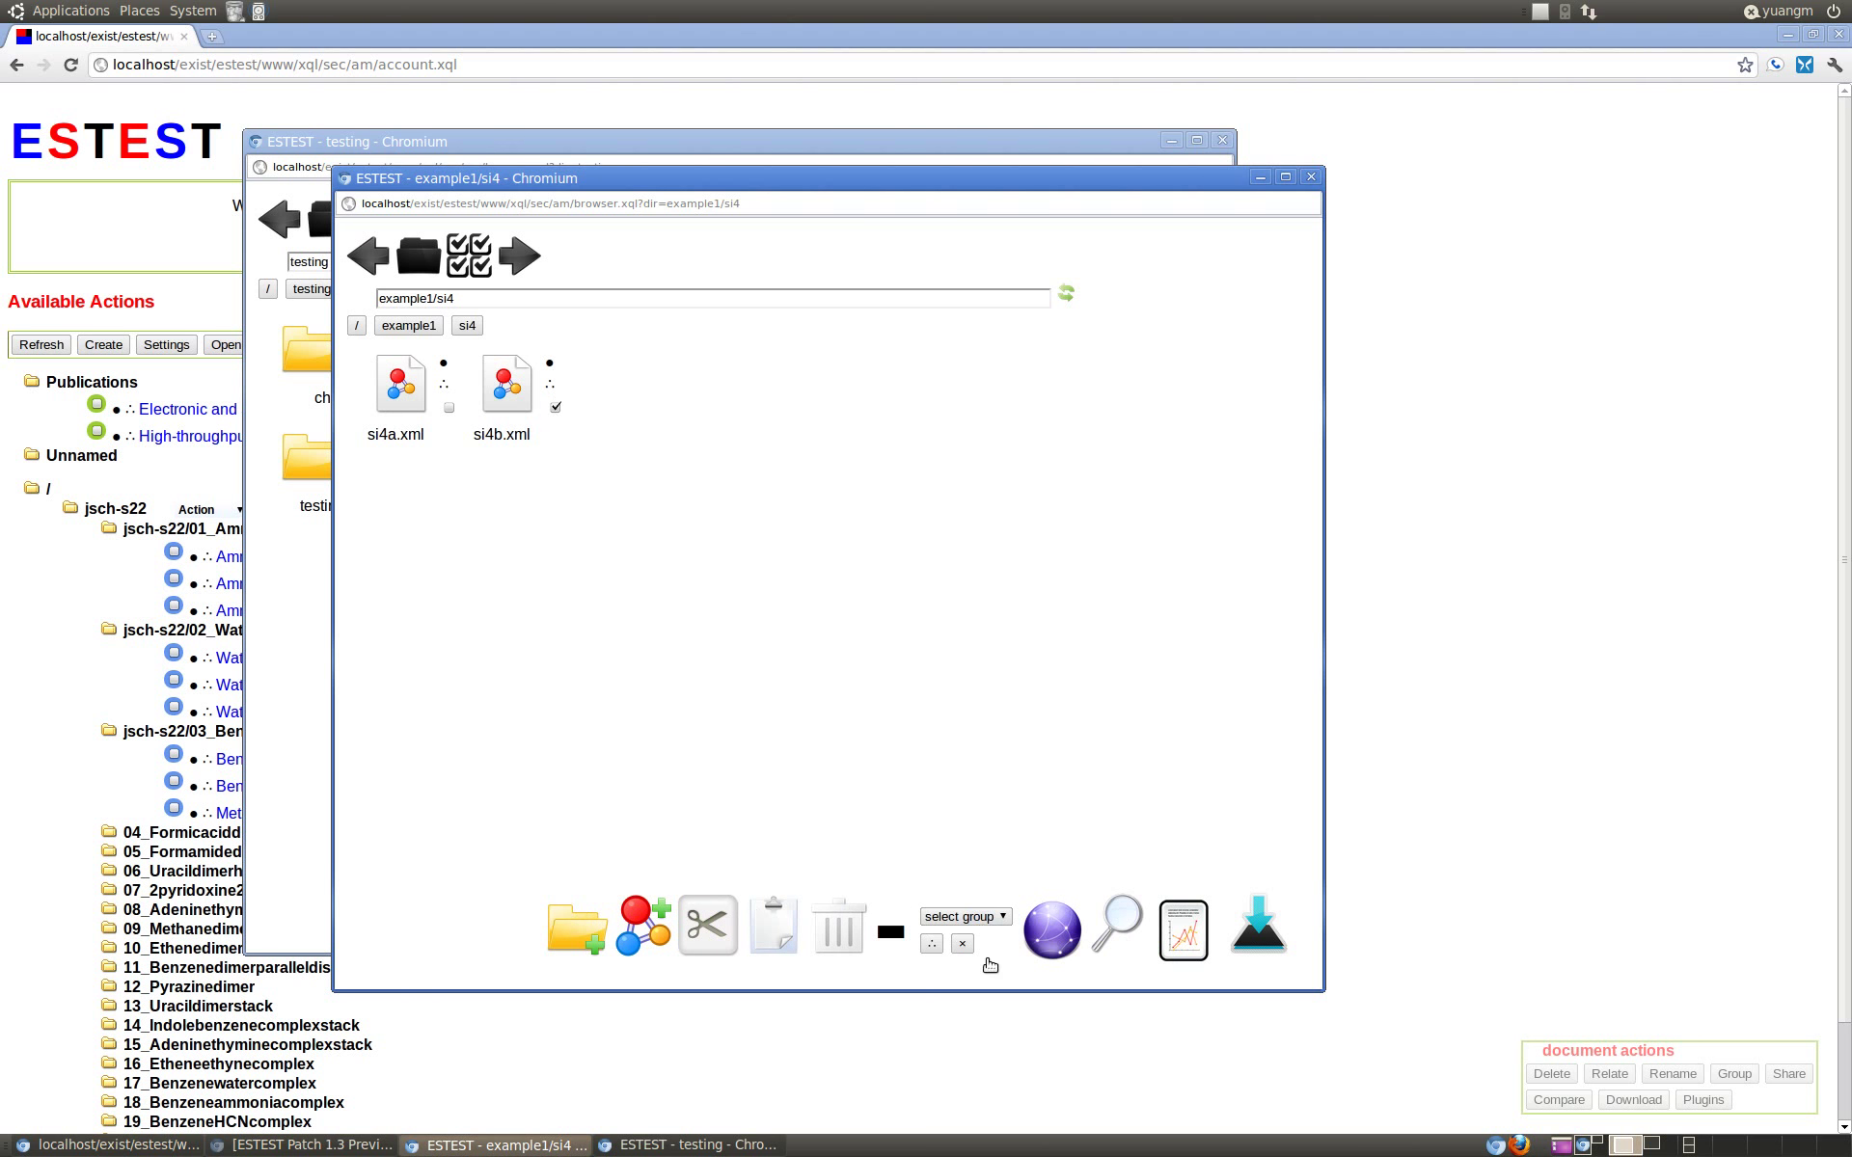
left_click(998, 921)
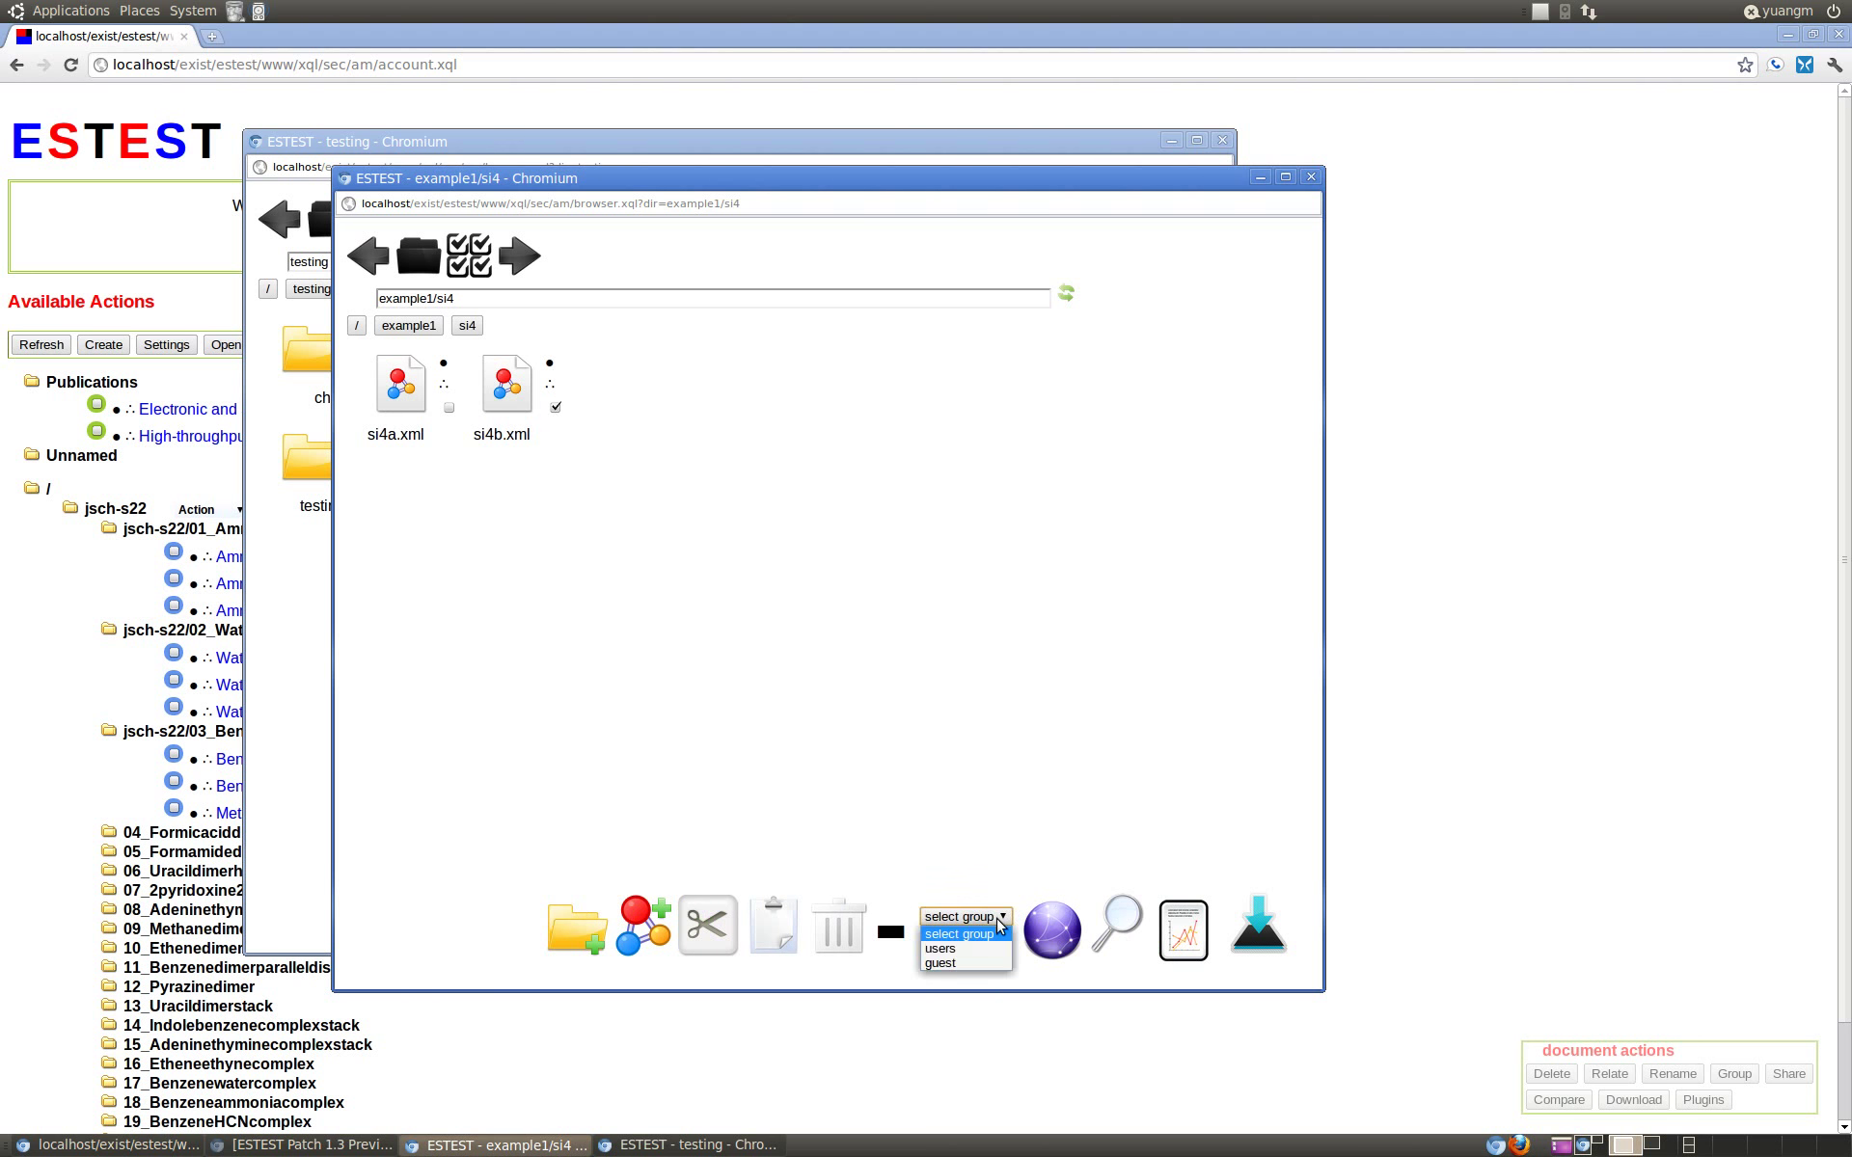
left_click(990, 964)
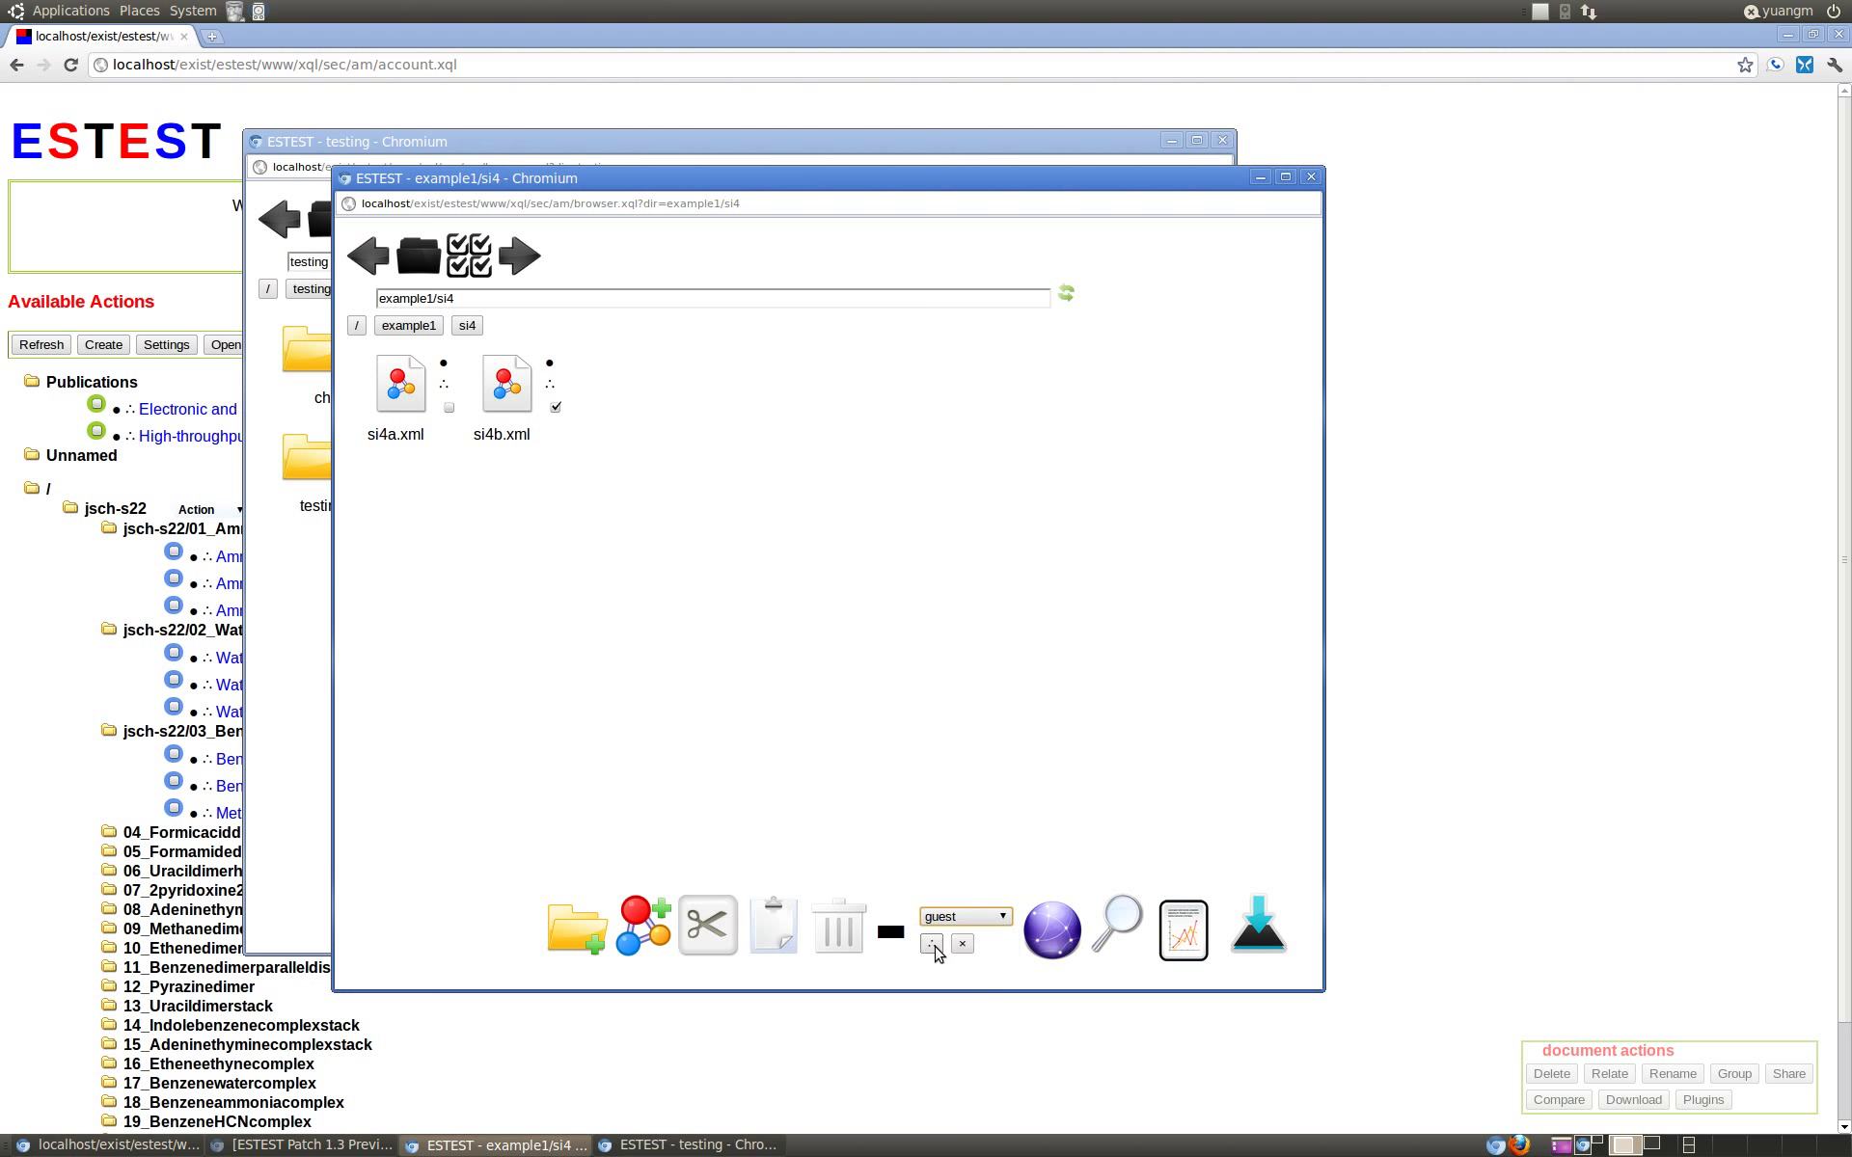
left_click(953, 947)
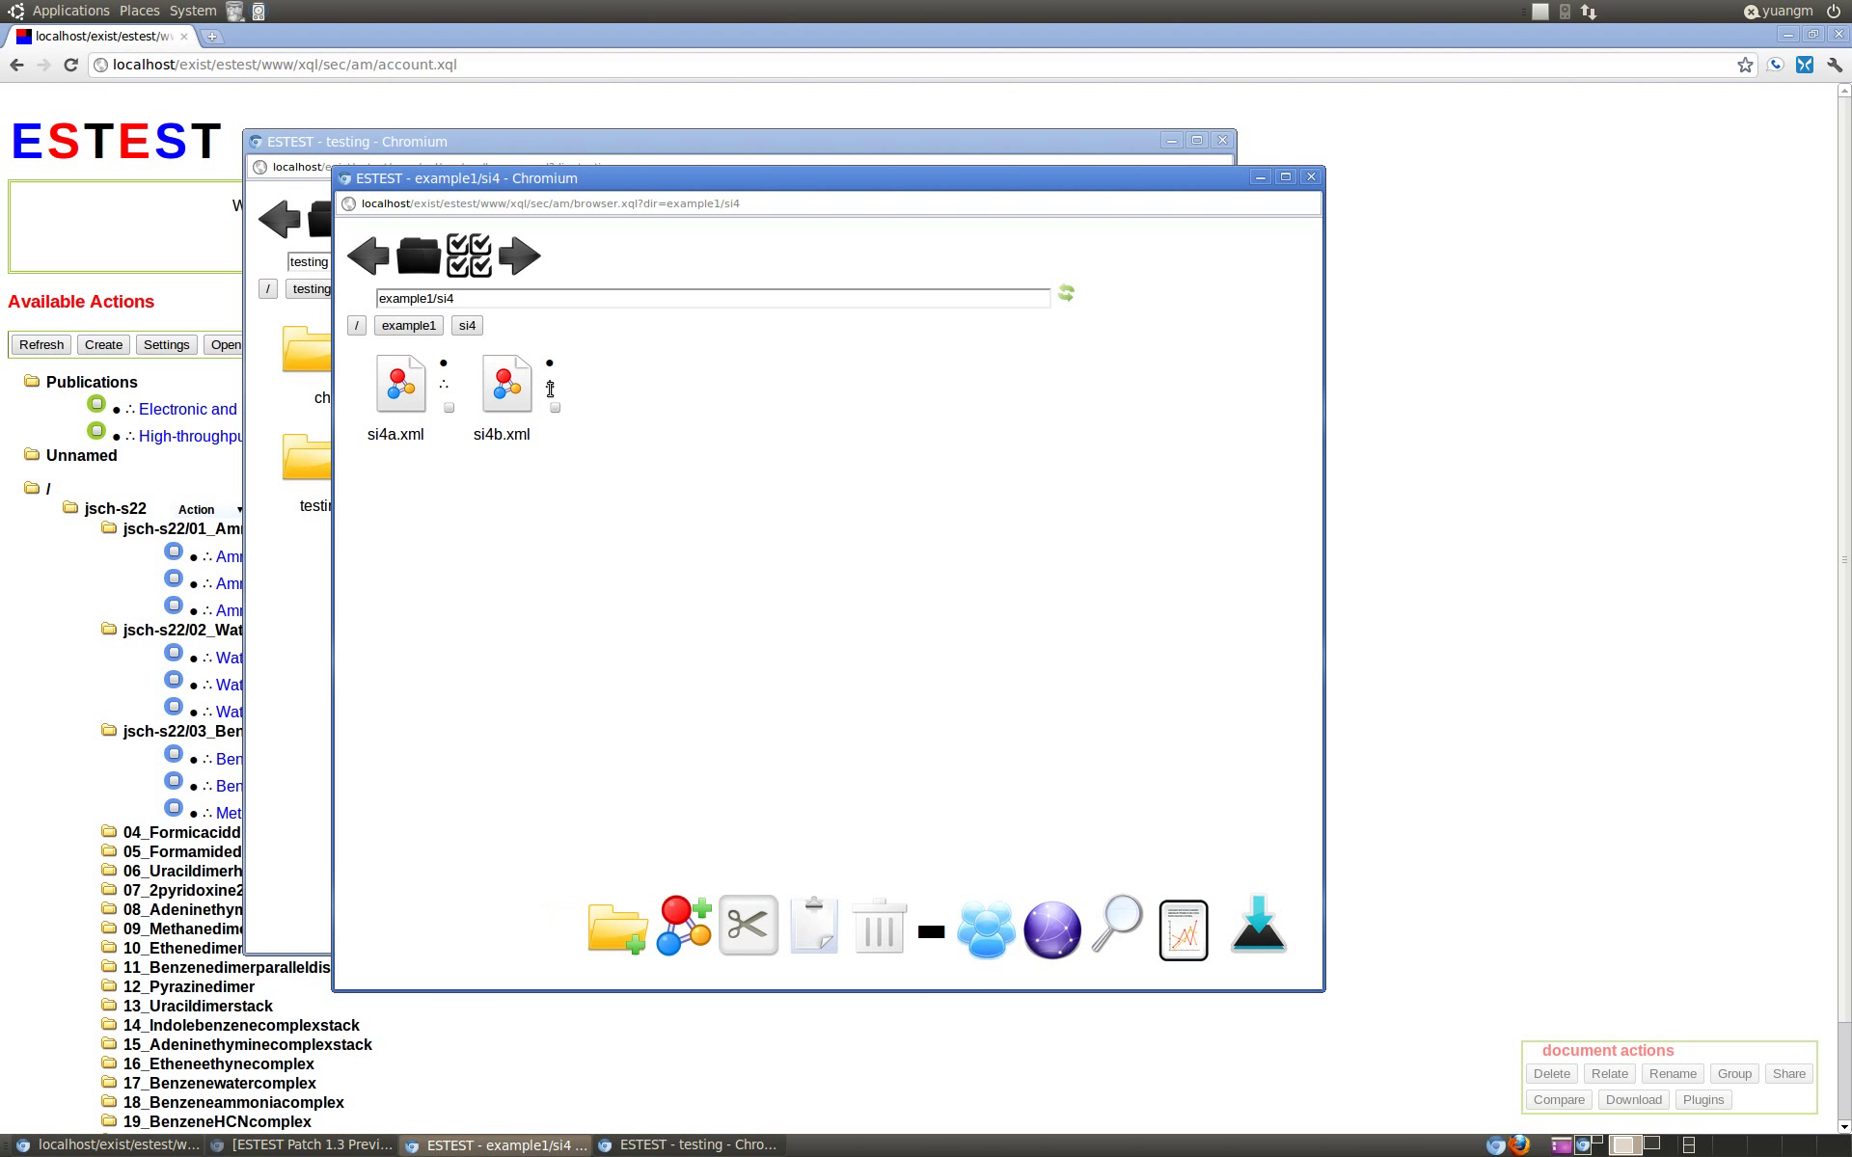
mouse_move(550, 389)
Step: Set the sharing of si4b.xml to Group only, without World access, and check its sharing marker
left_click(556, 407)
left_click(1036, 921)
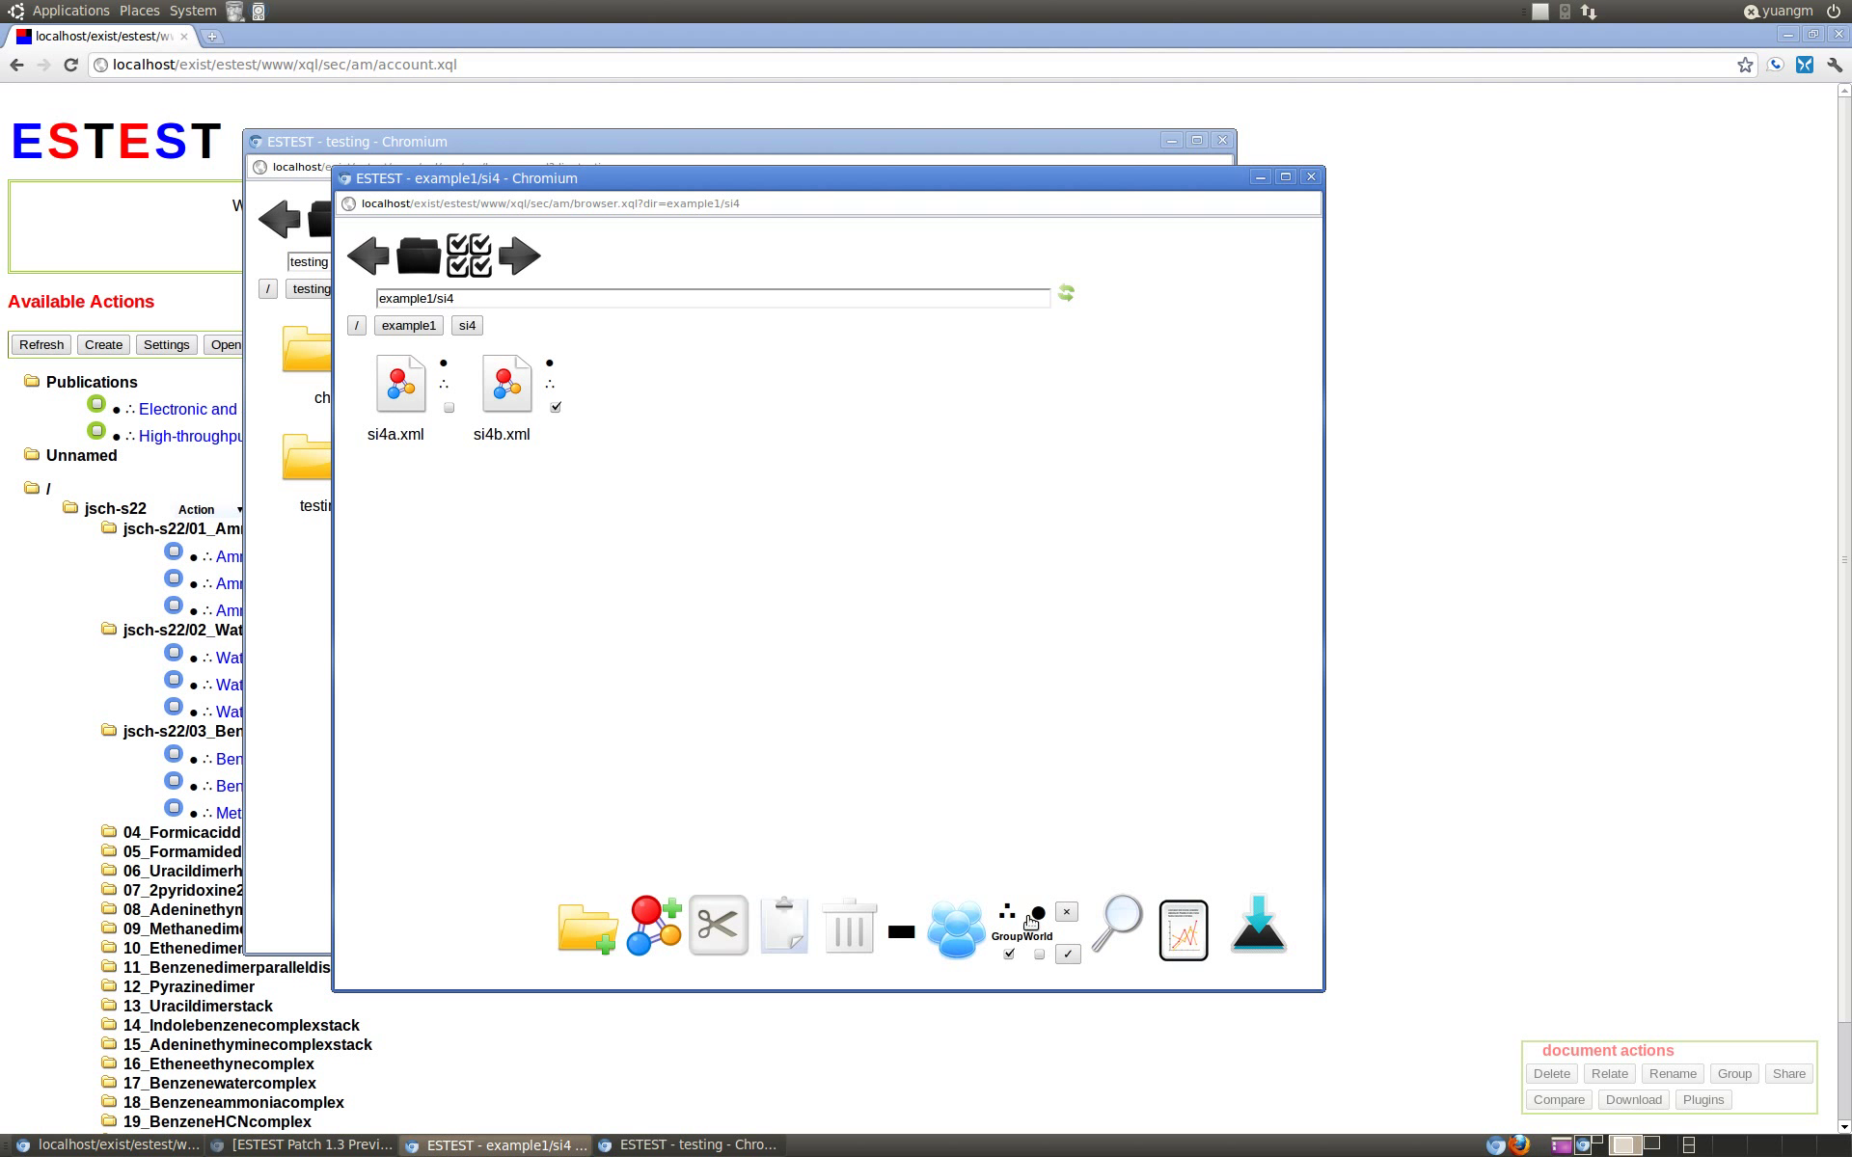
left_click(1068, 953)
left_click(1067, 955)
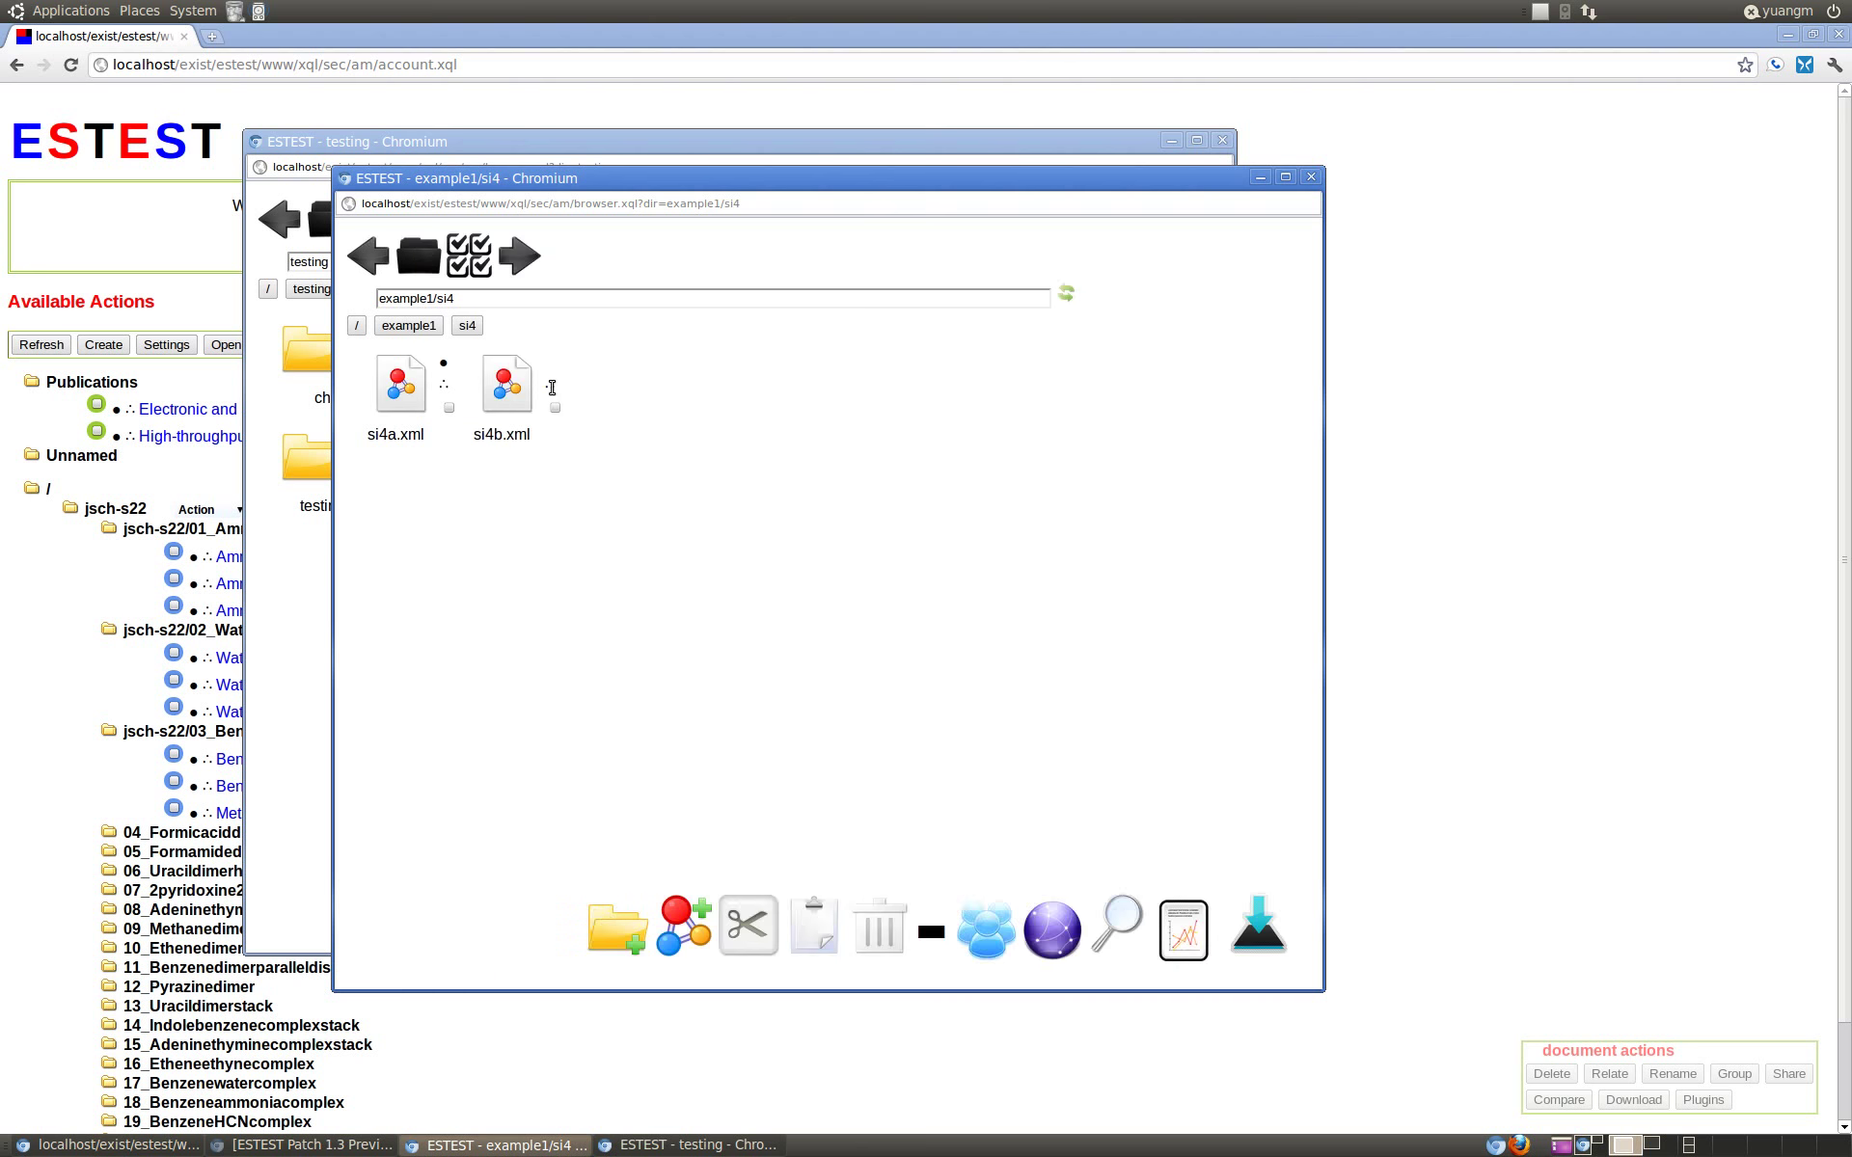
mouse_move(552, 388)
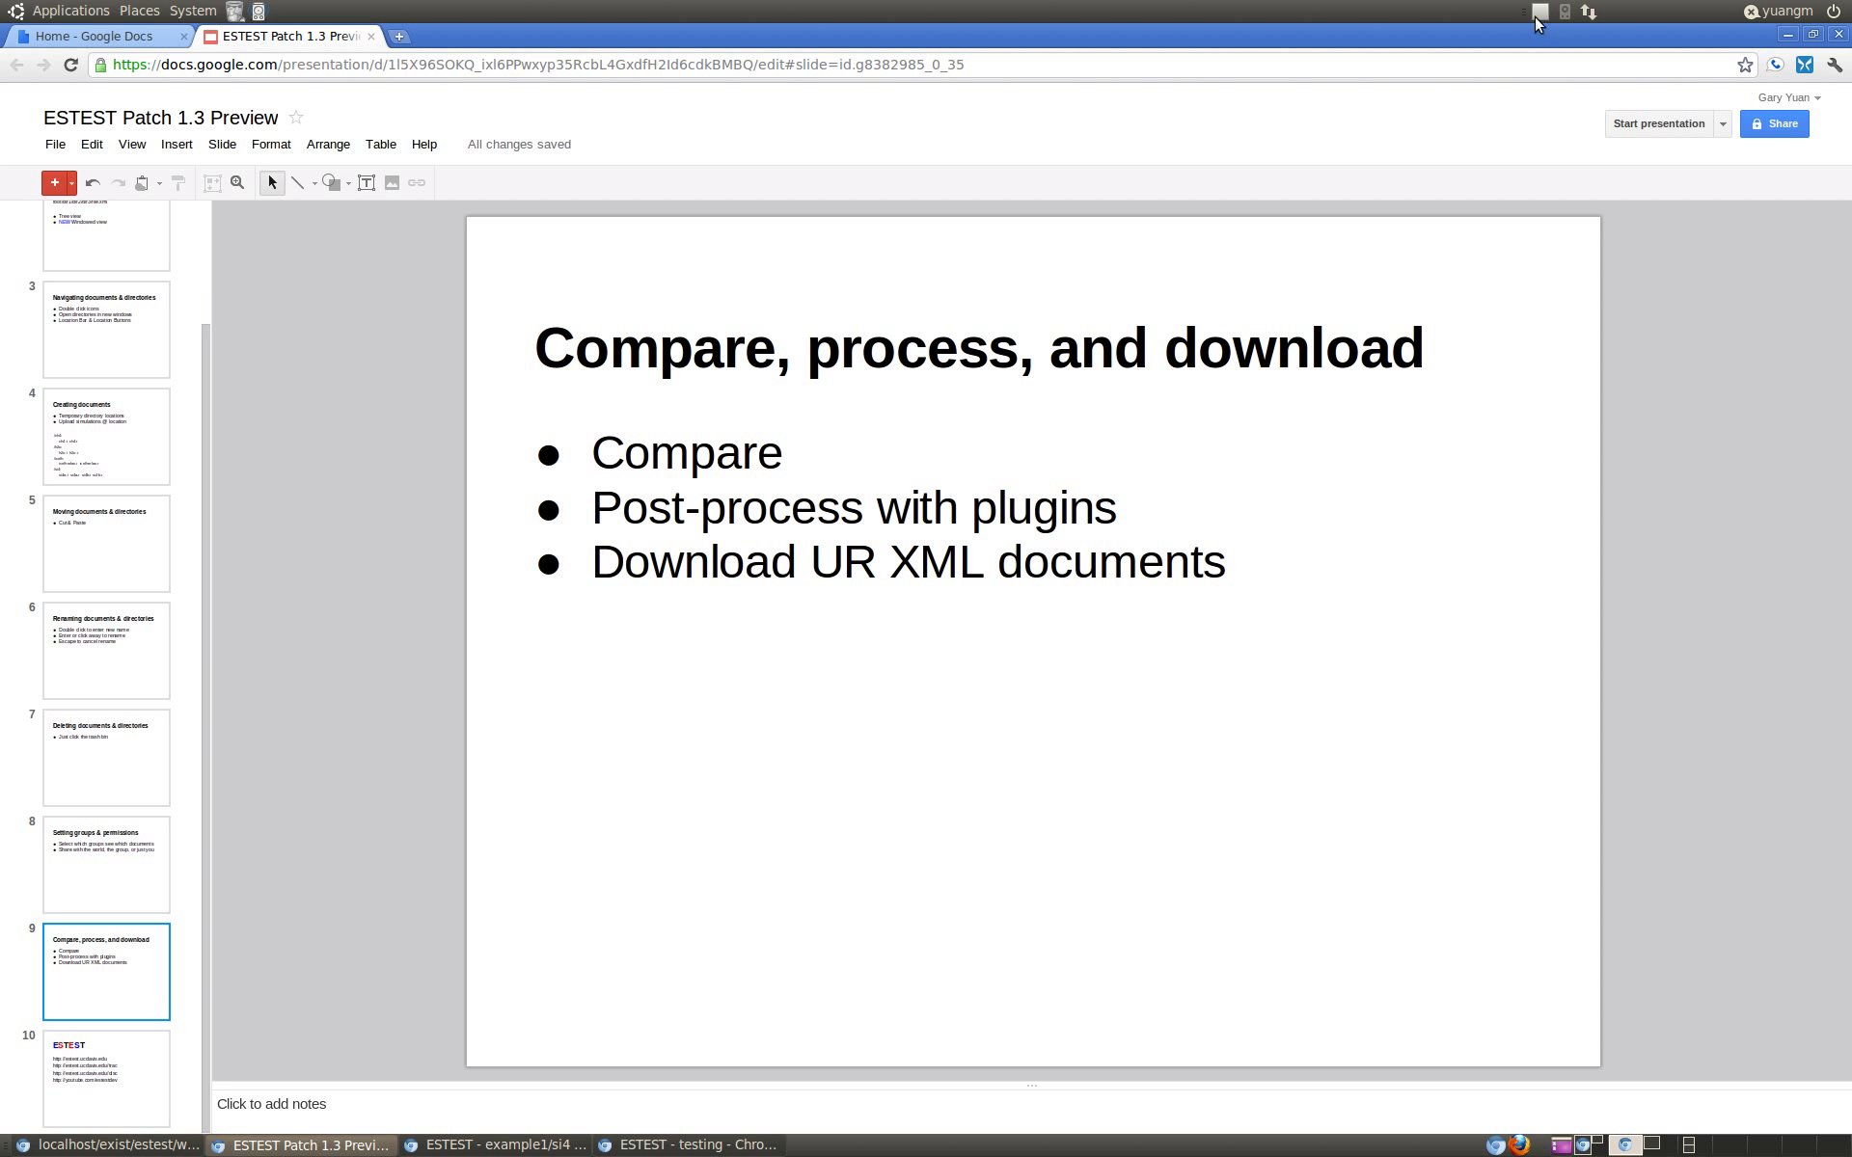
Step: Return from the slides to the ESTEST document browser, select all documents in example1/si4, and compare them
left_click(1535, 16)
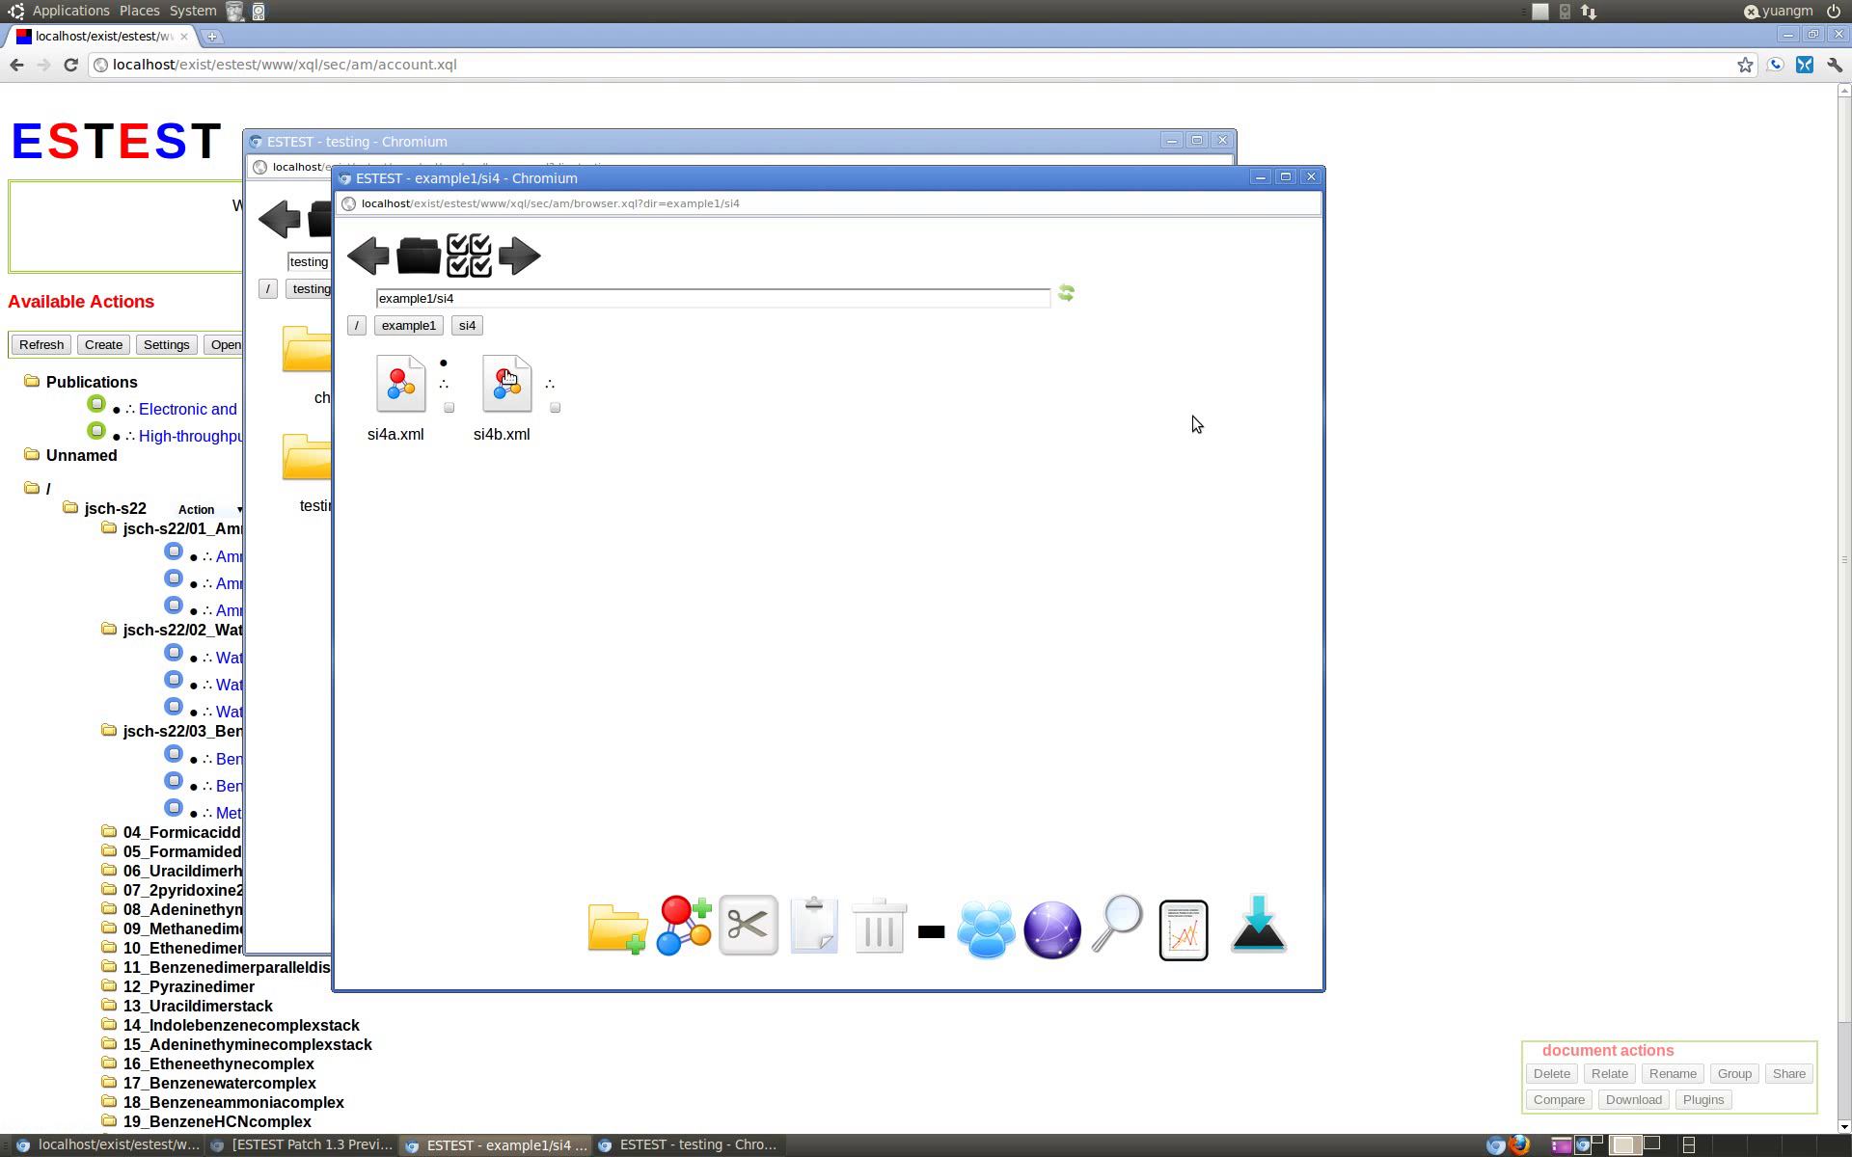
left_click(467, 253)
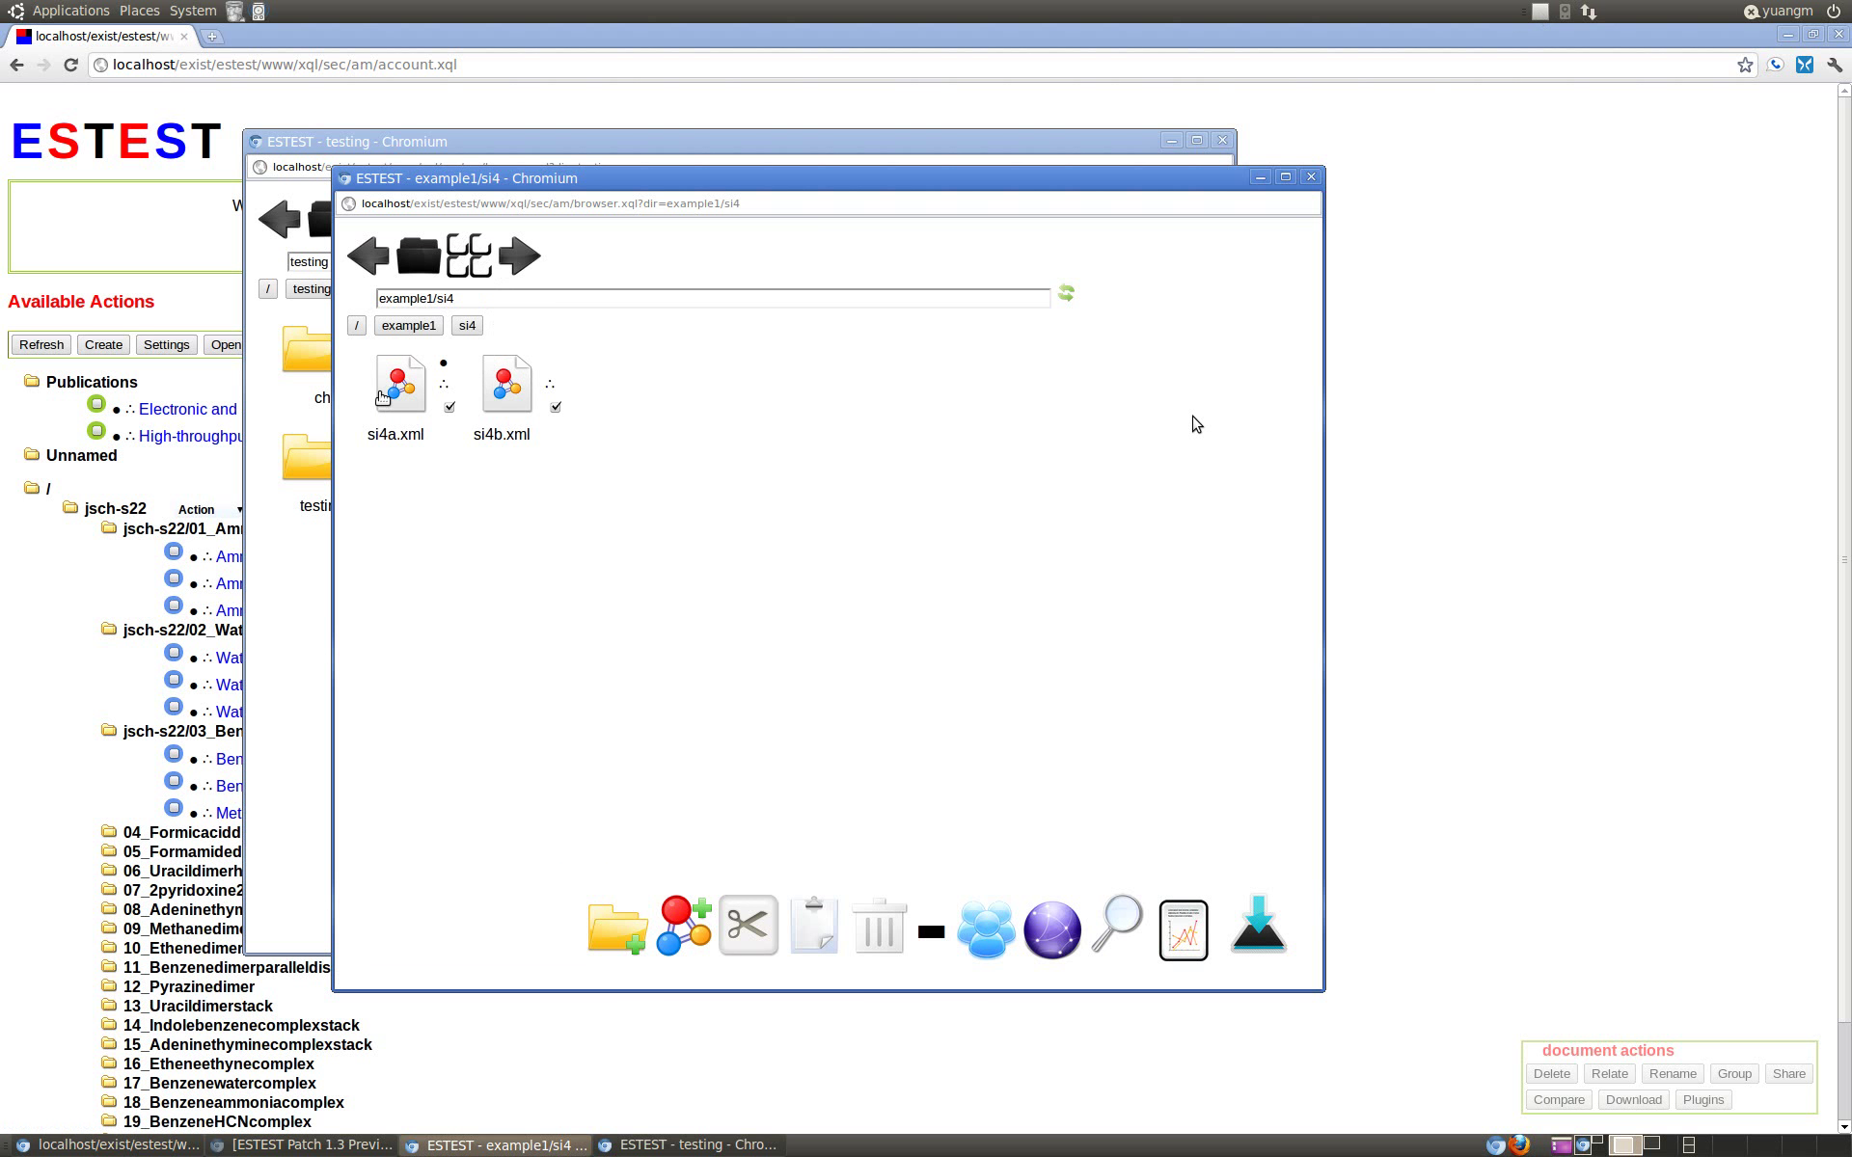
left_click(1117, 916)
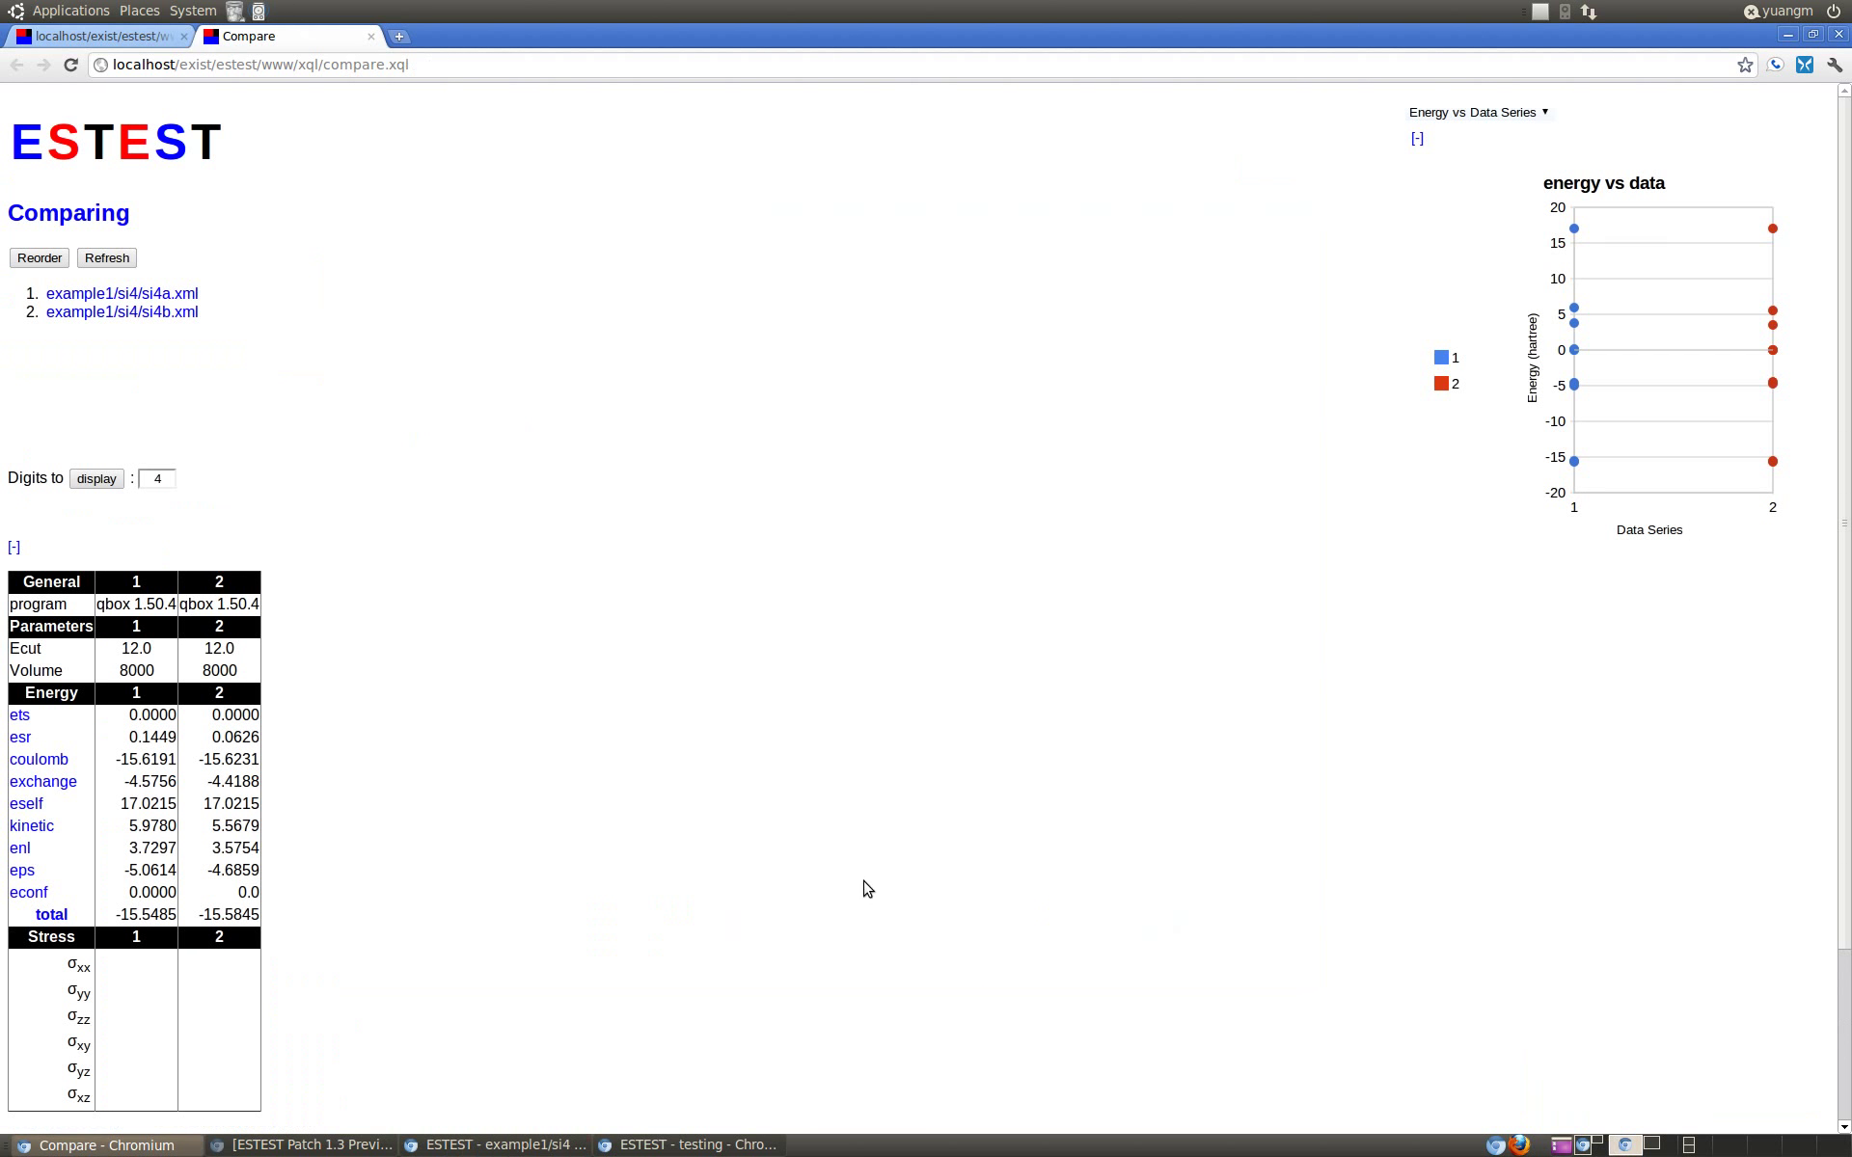
Step: Return to the example1/si4 browser, open plugin processing for the selected documents, and look through the available plugin transforms
left_click(492, 1145)
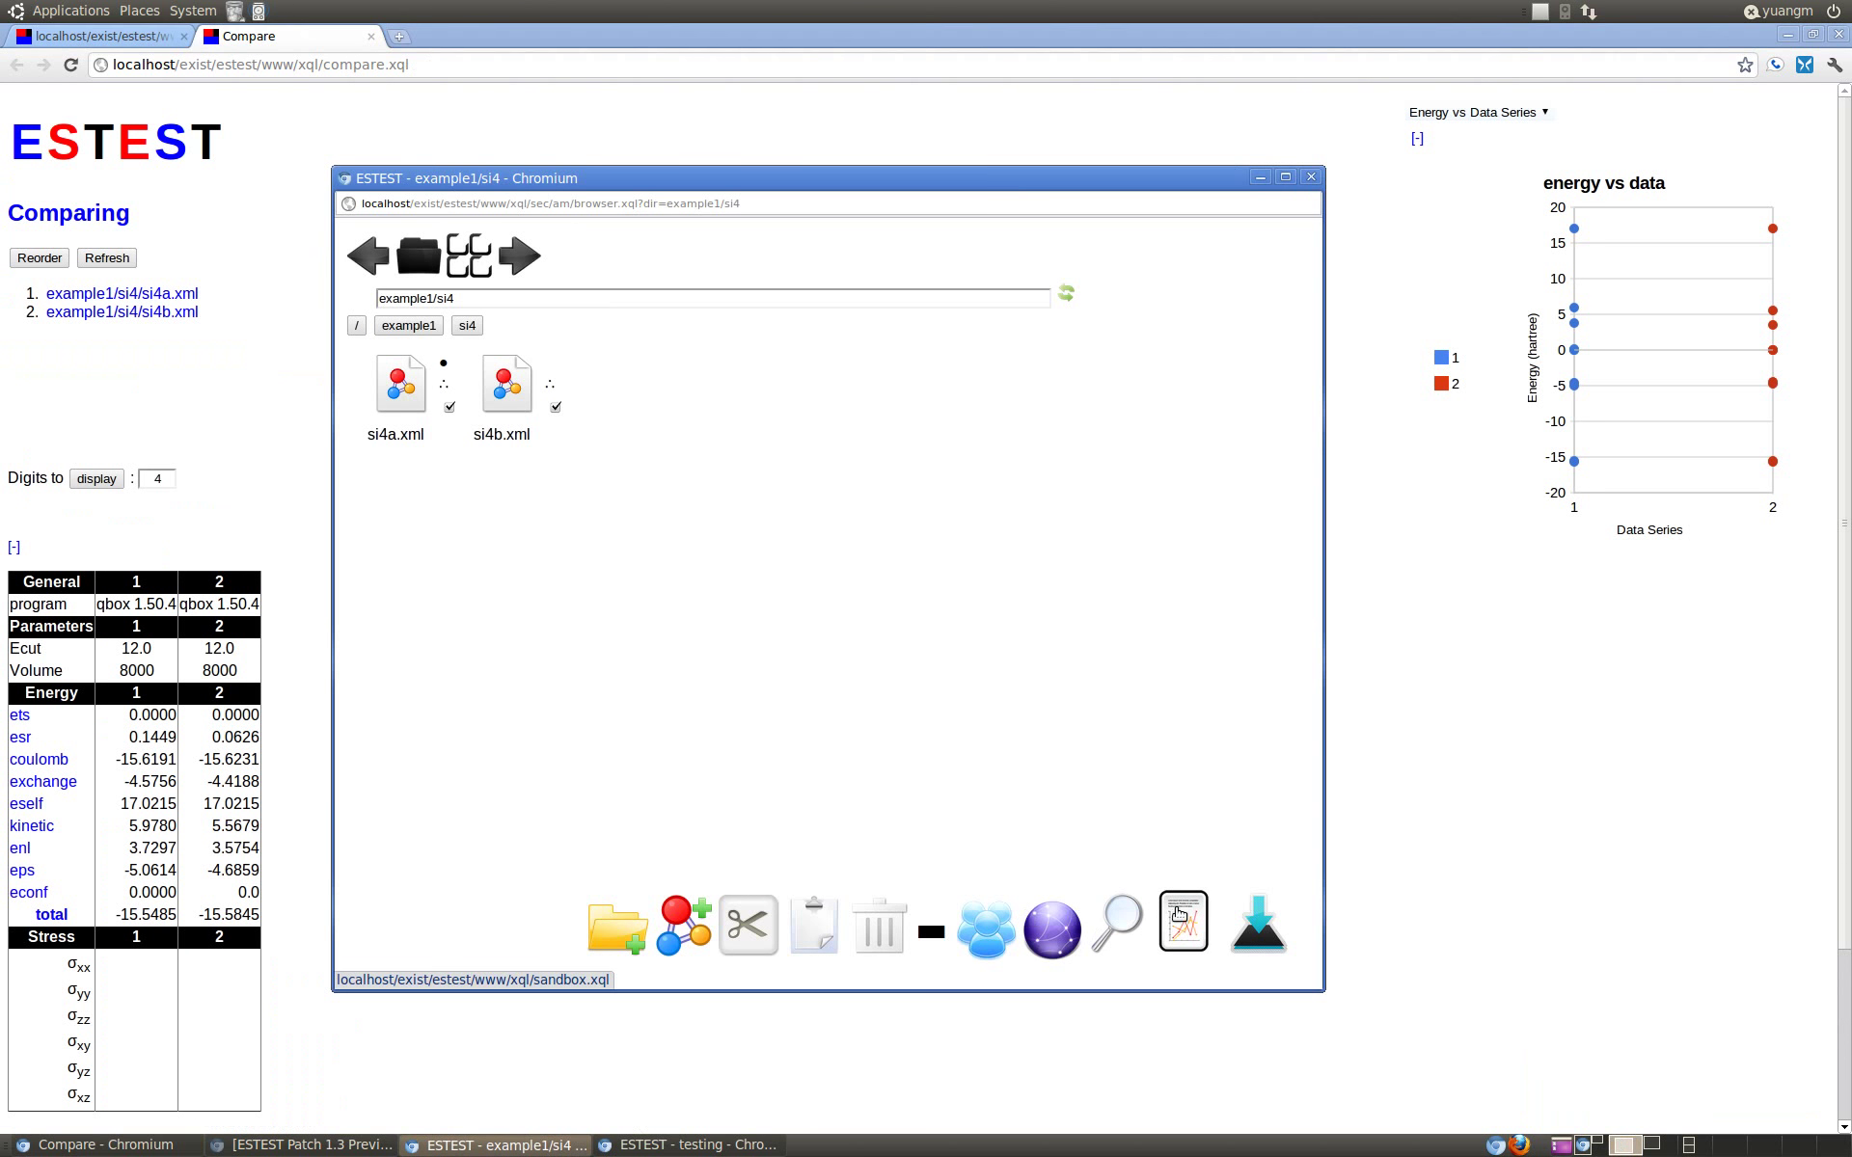
left_click(1178, 913)
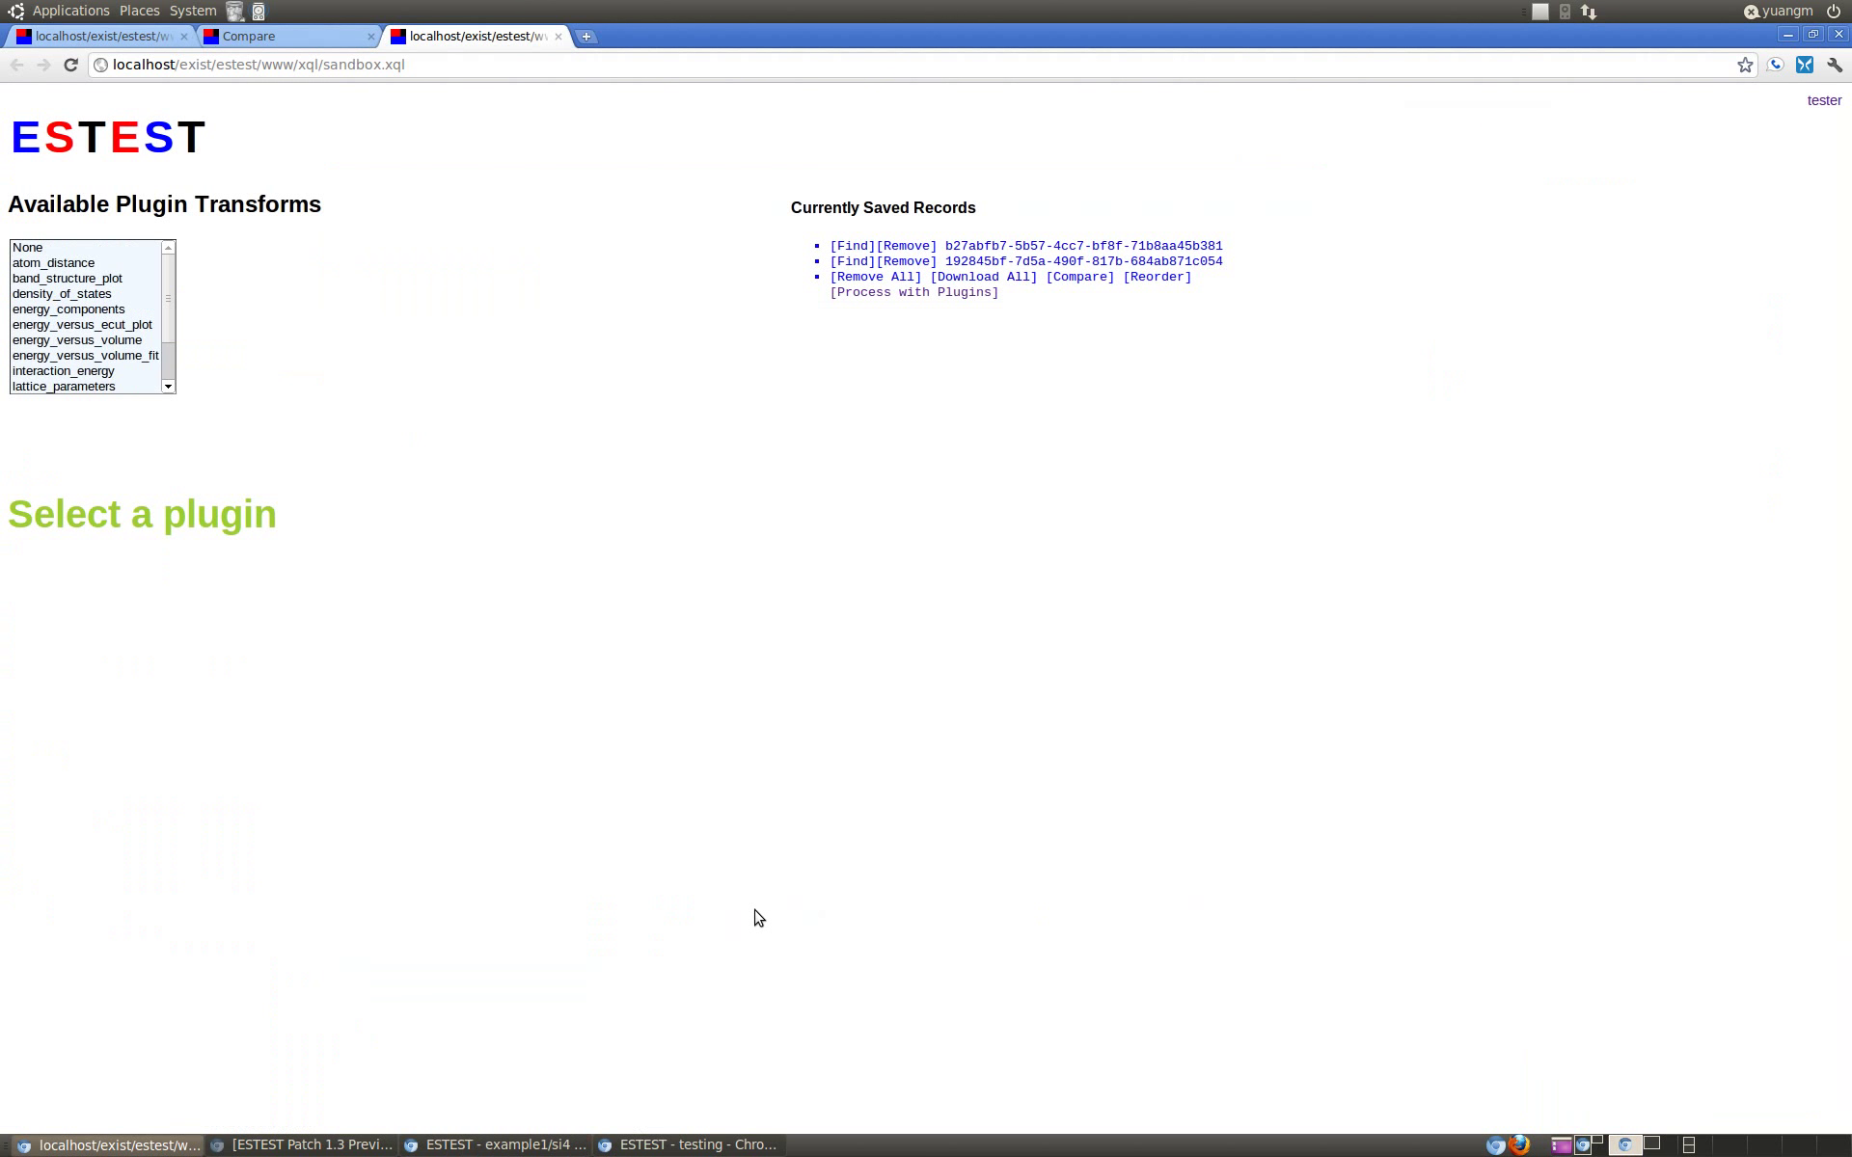
left_click_drag(170, 302, 170, 364)
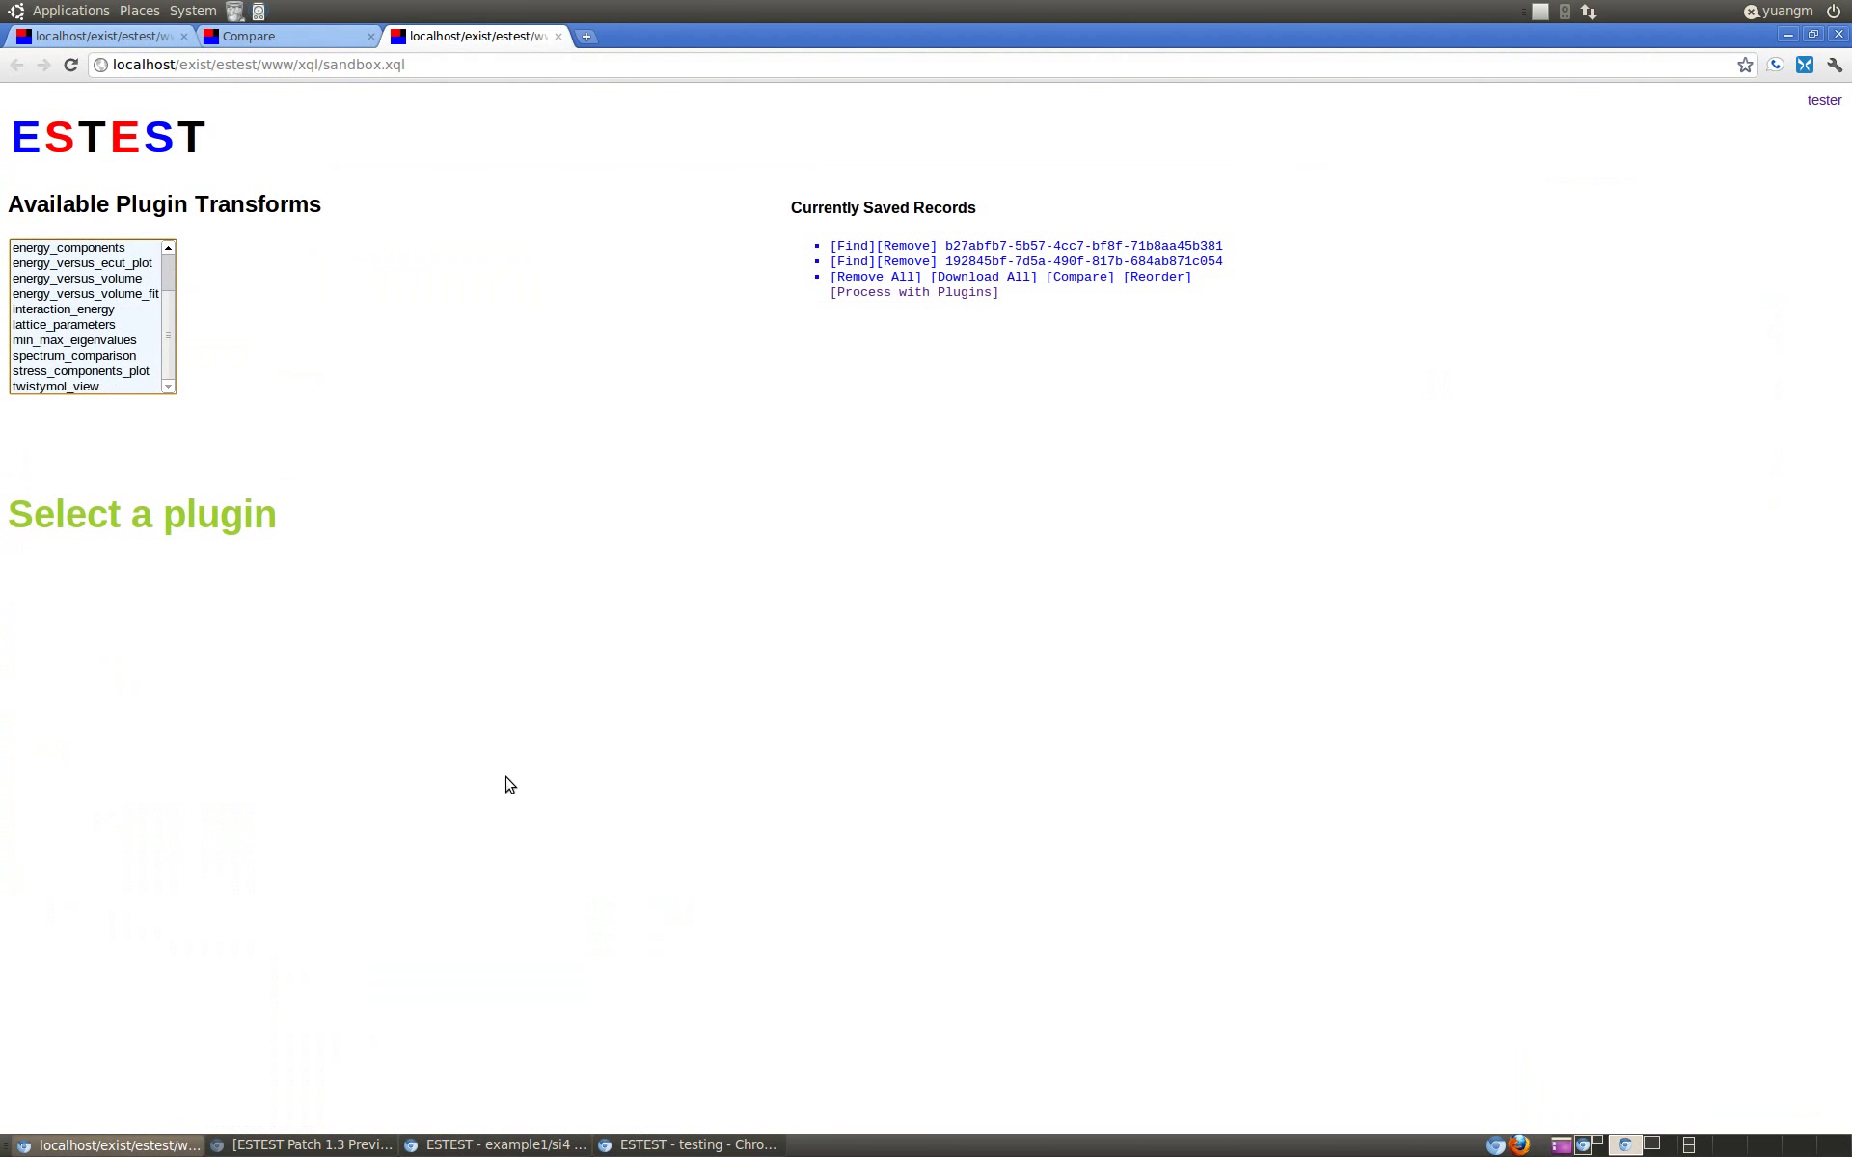
Step: Return to the example1/si4 browser, request a download of the selected documents, and go back to the slide presentation
left_click(525, 1147)
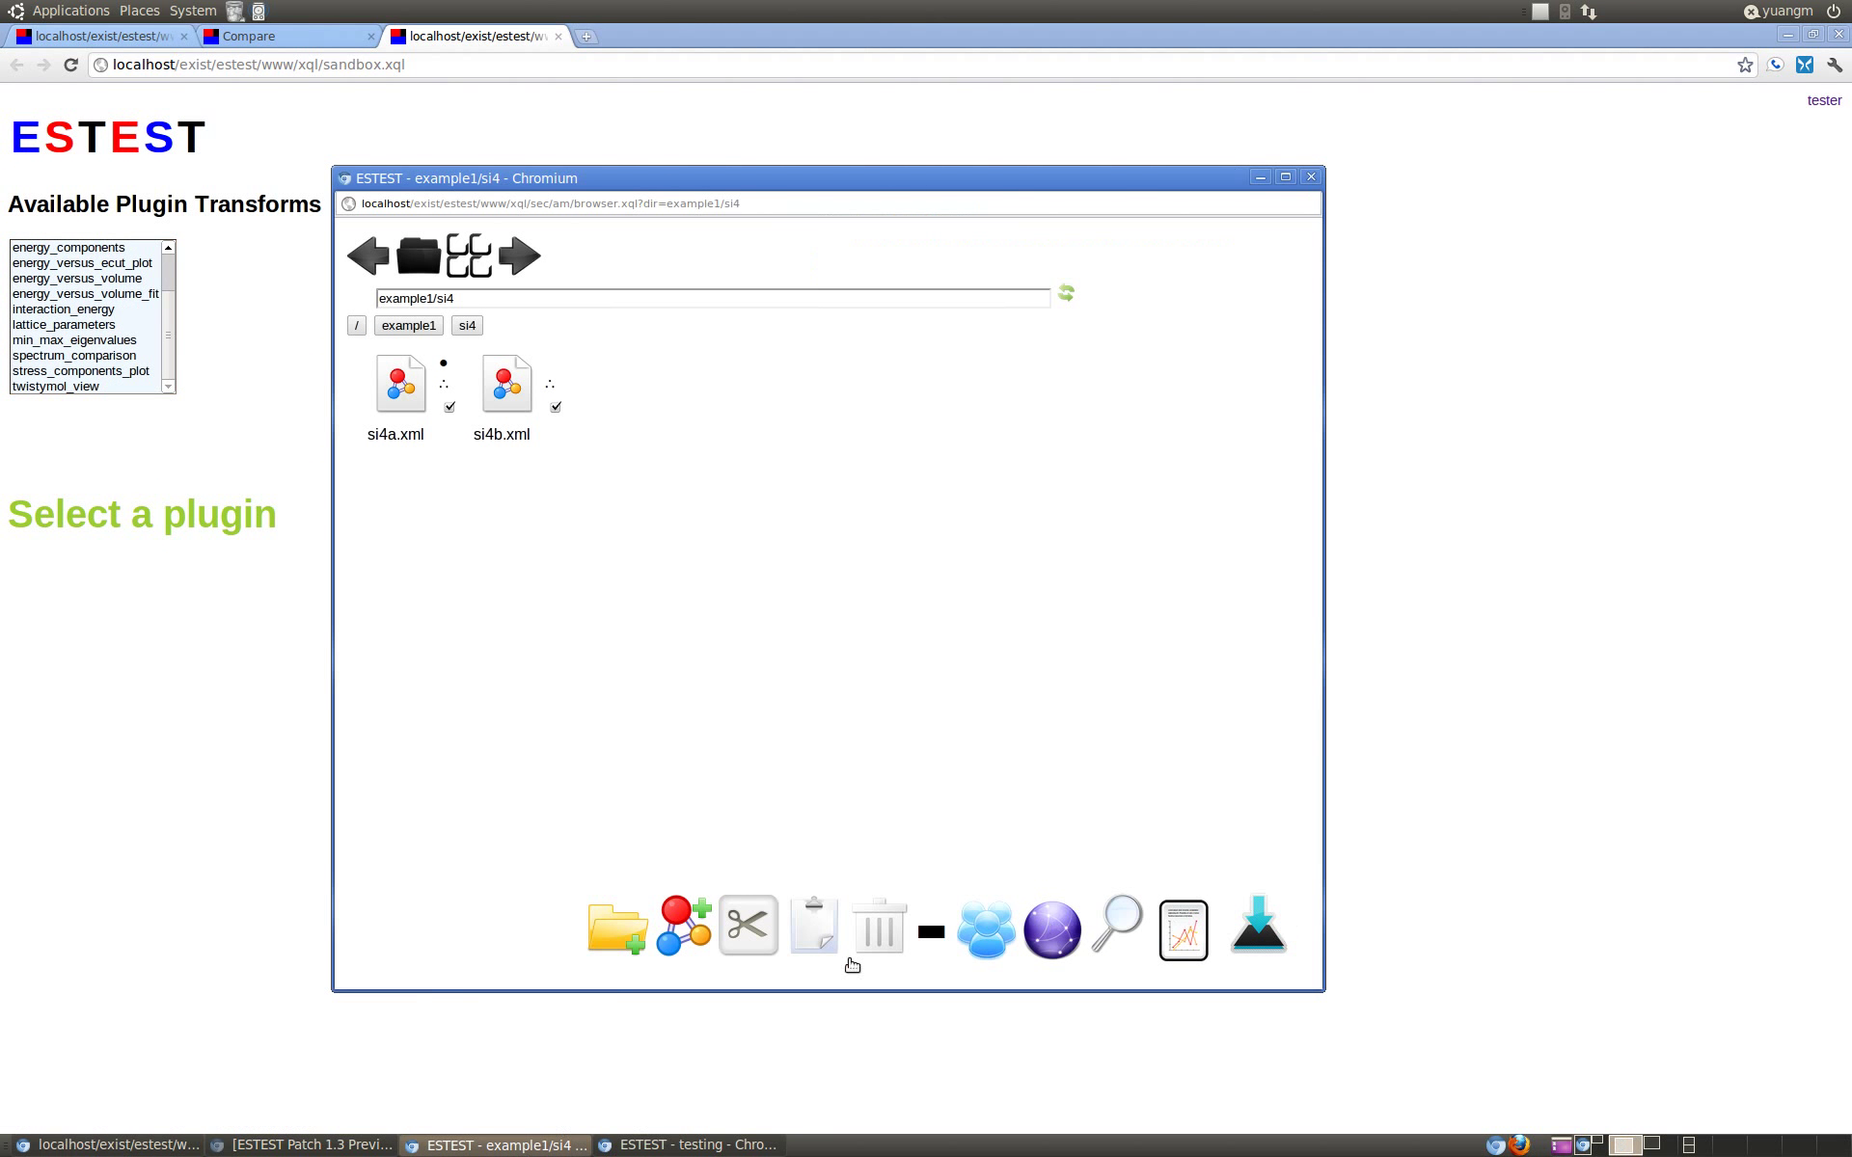
left_click(1259, 916)
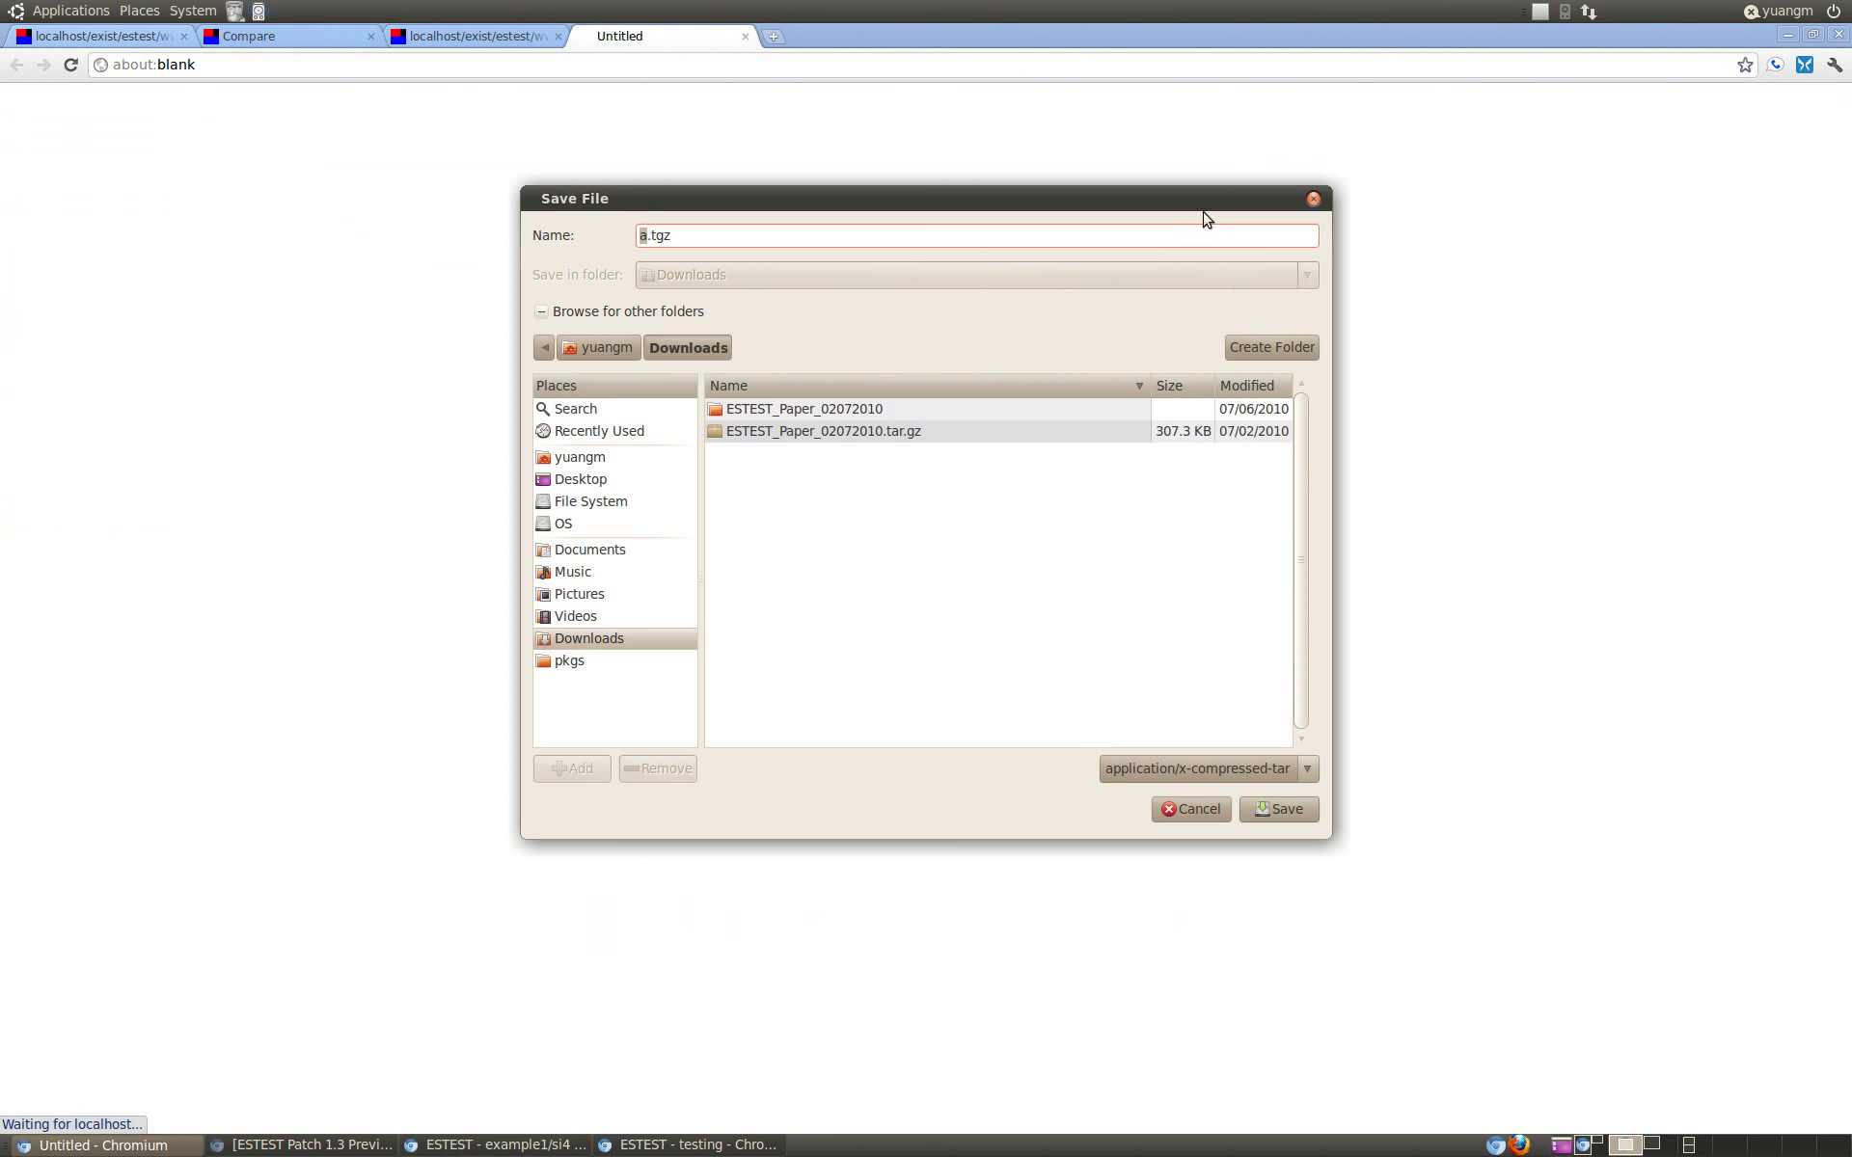
left_click(1540, 11)
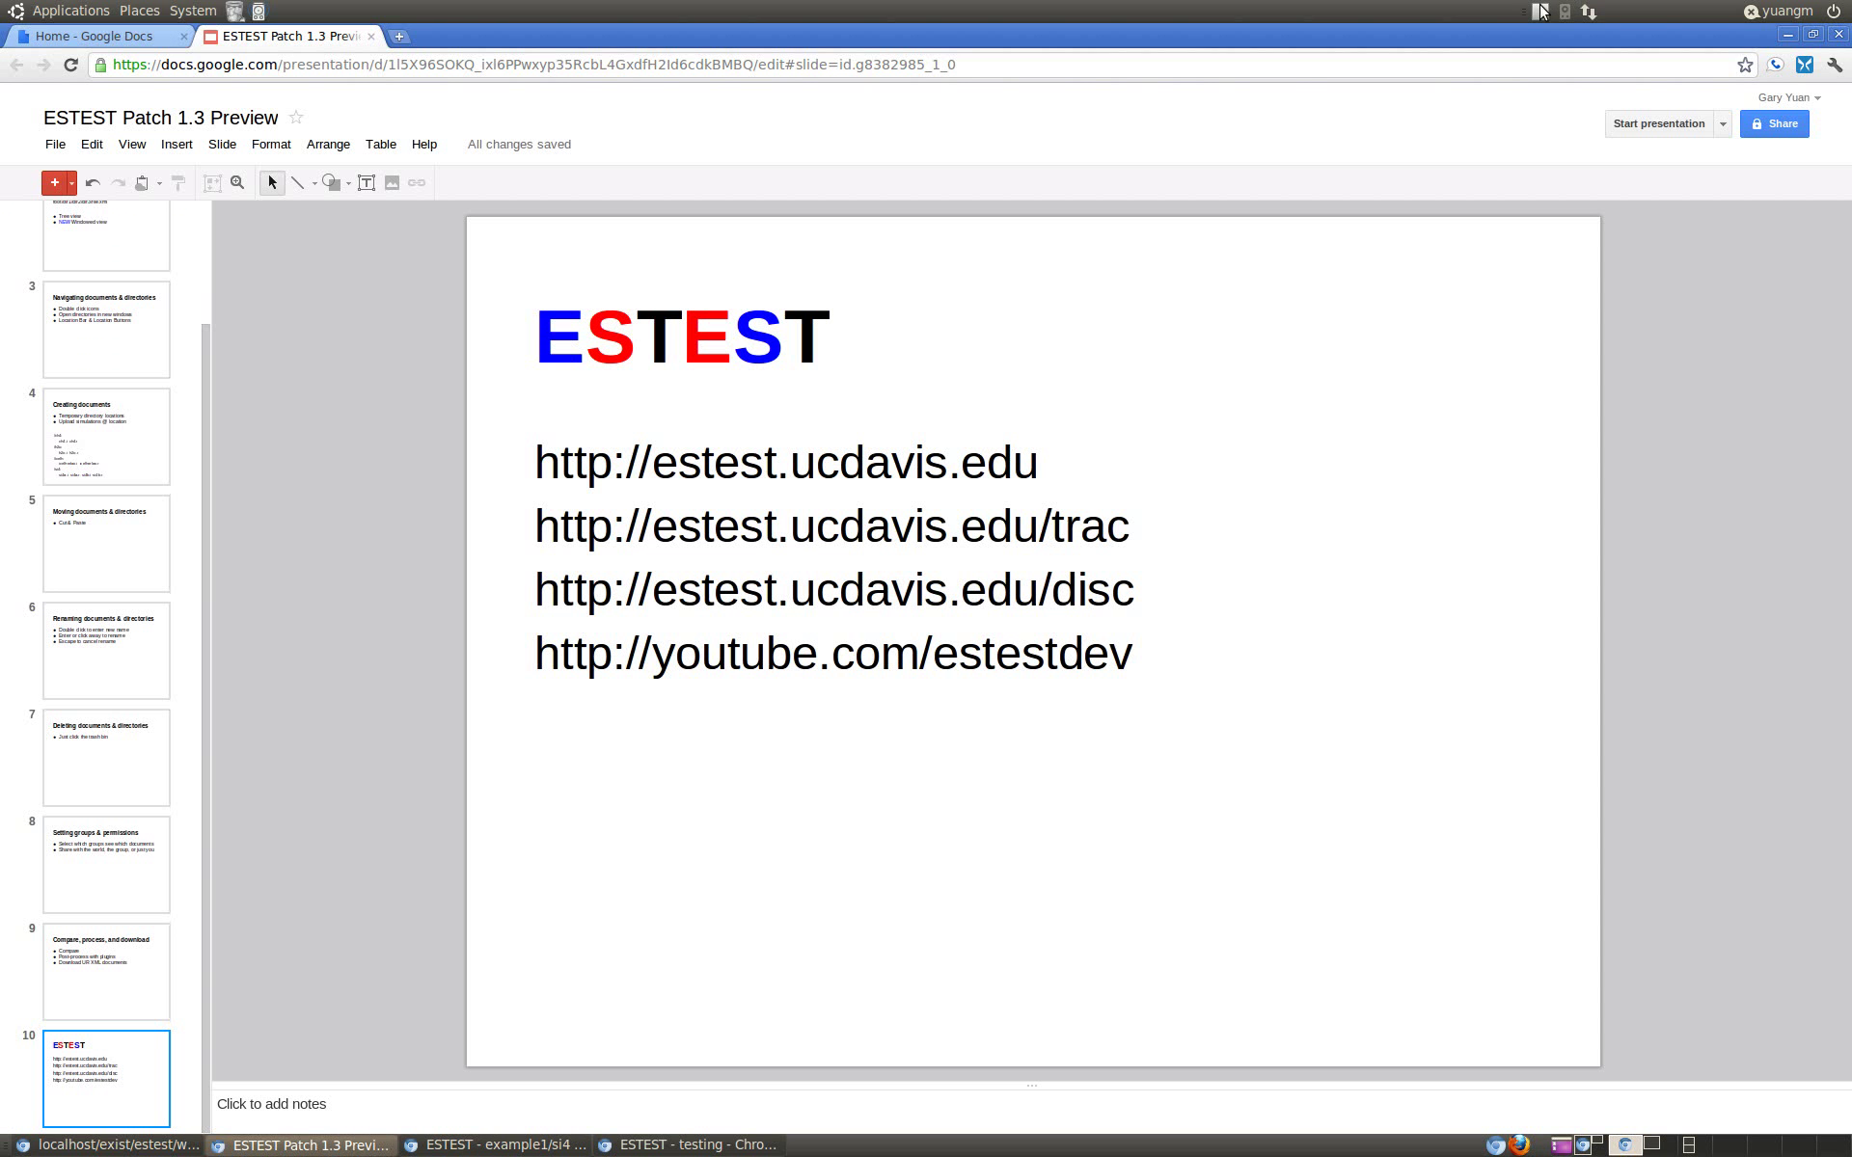